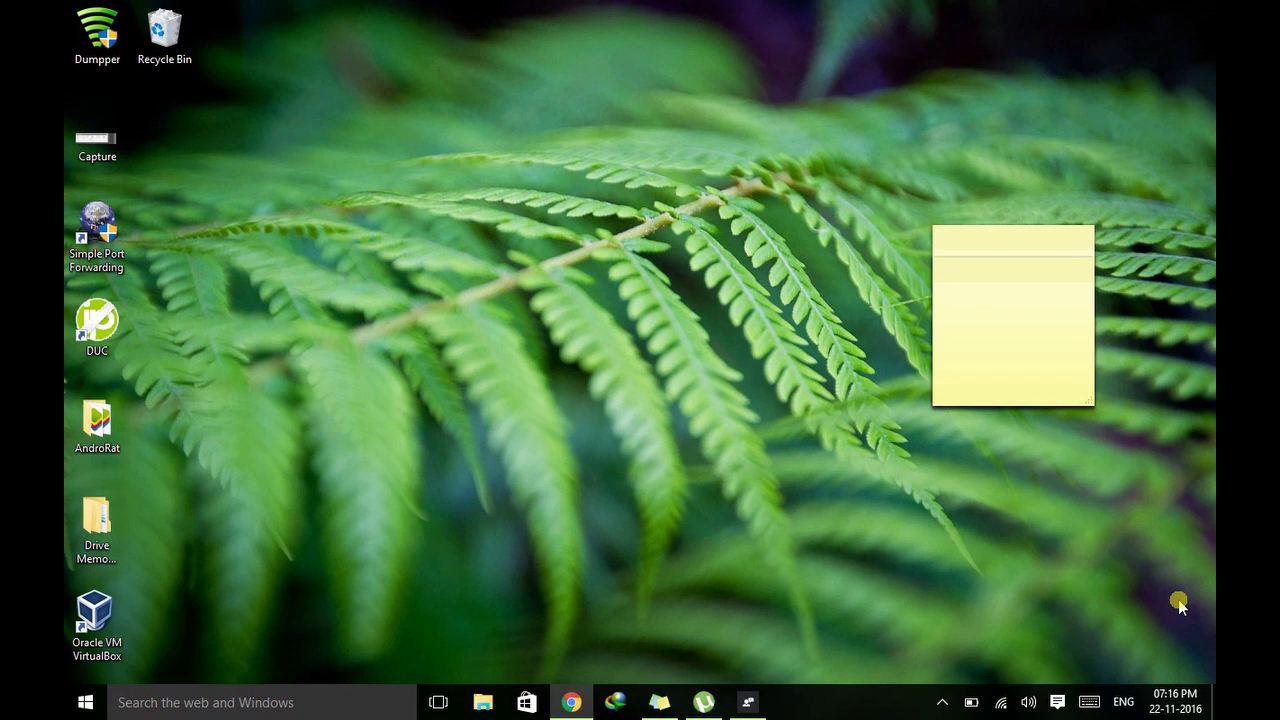
Step: Open This PC in File Explorer and check the MYDATA (E:) drive's file system and capacity in its properties
left_click(482, 703)
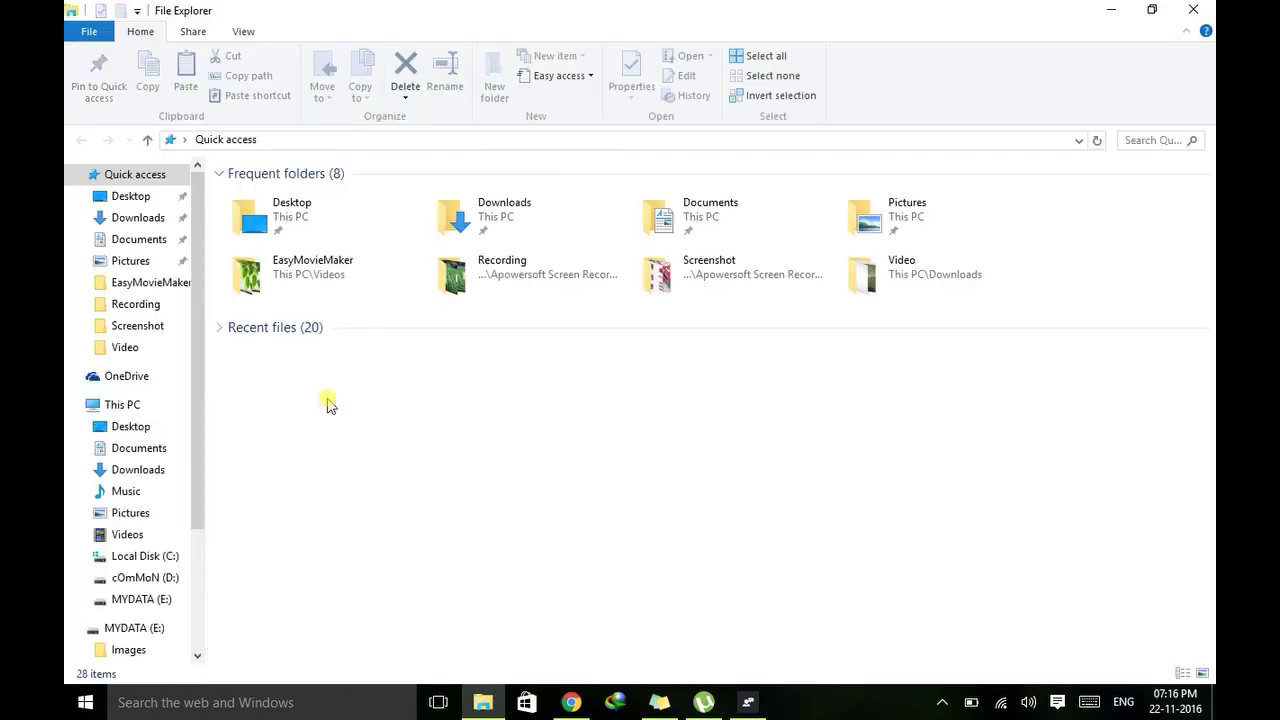
left_click(124, 405)
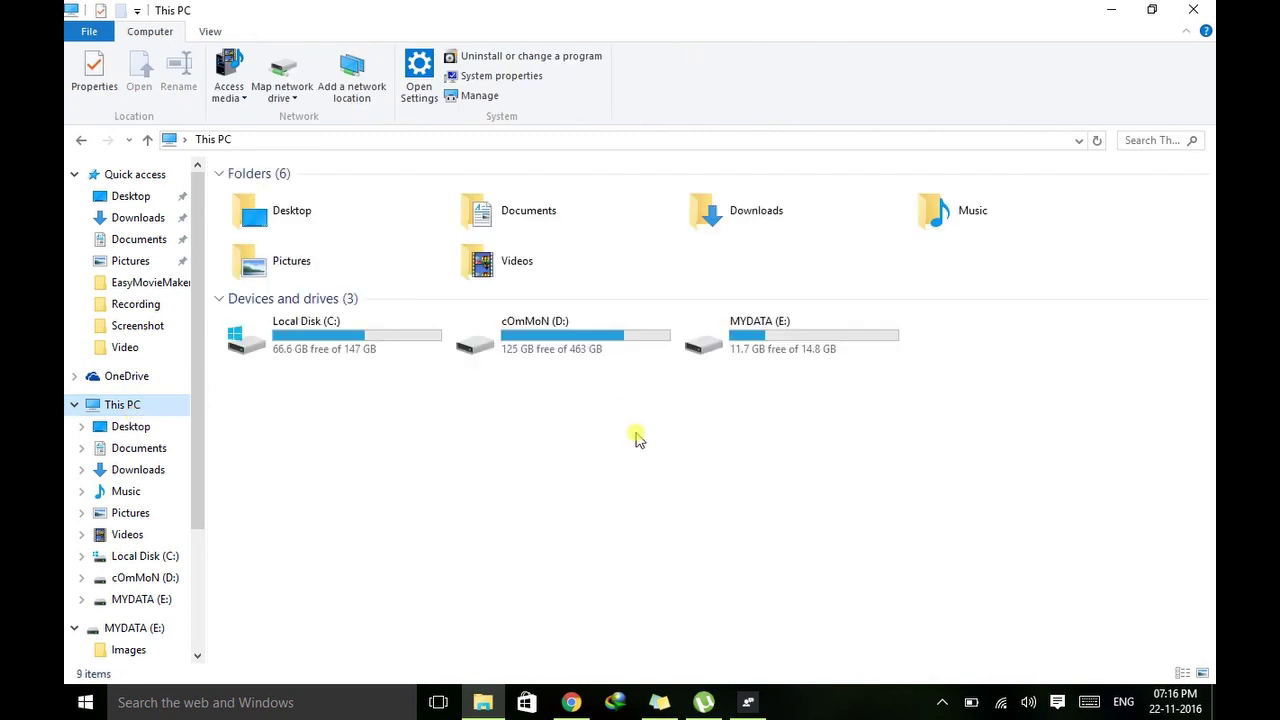
left_click(760, 343)
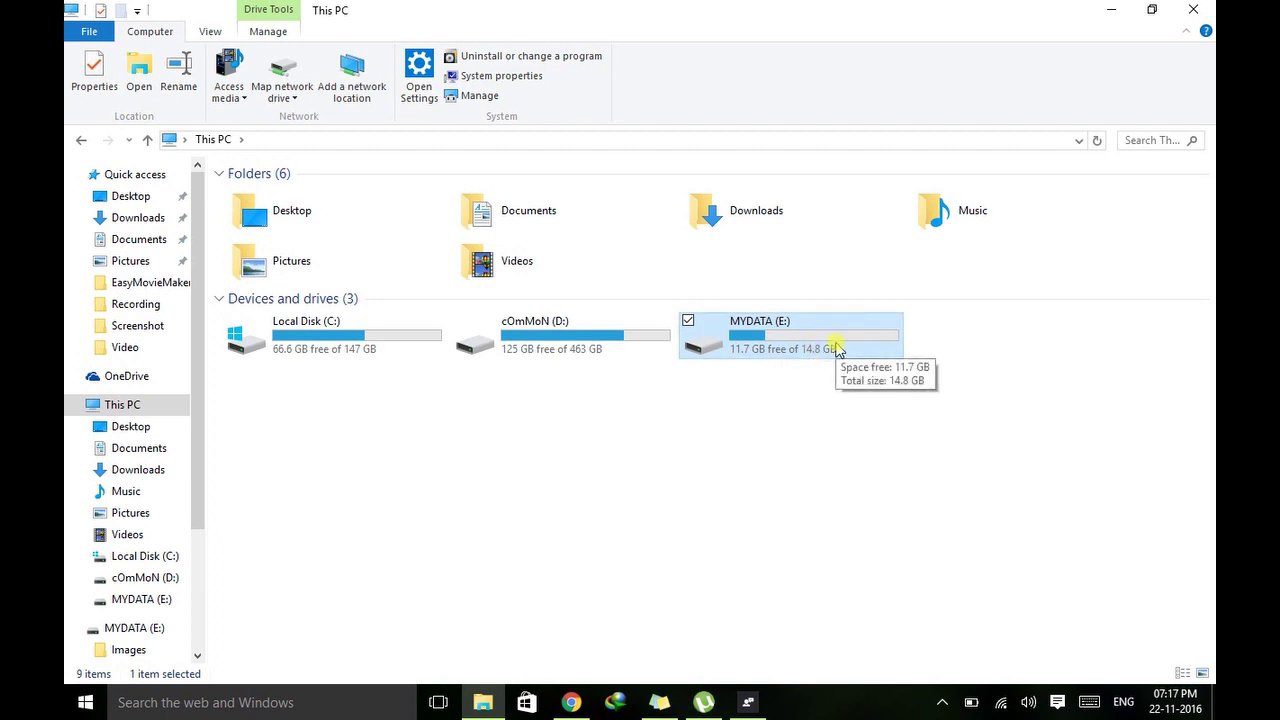
right_click(834, 345)
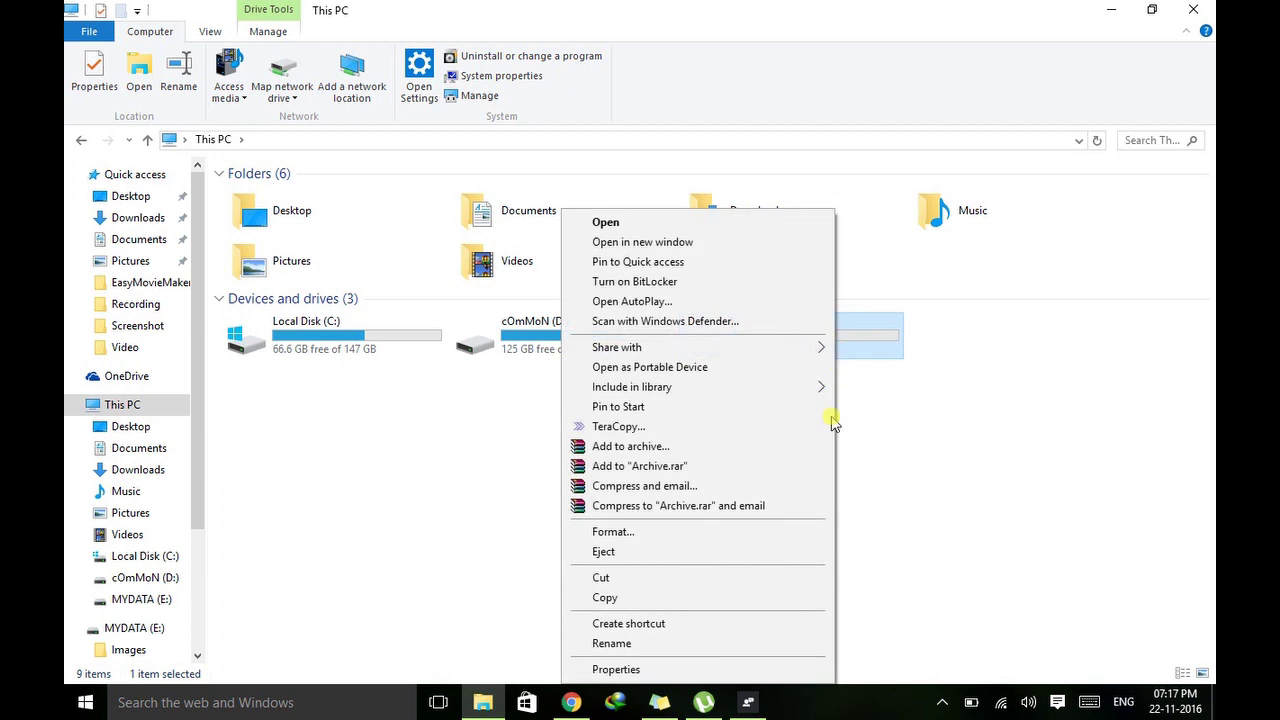
left_click(781, 669)
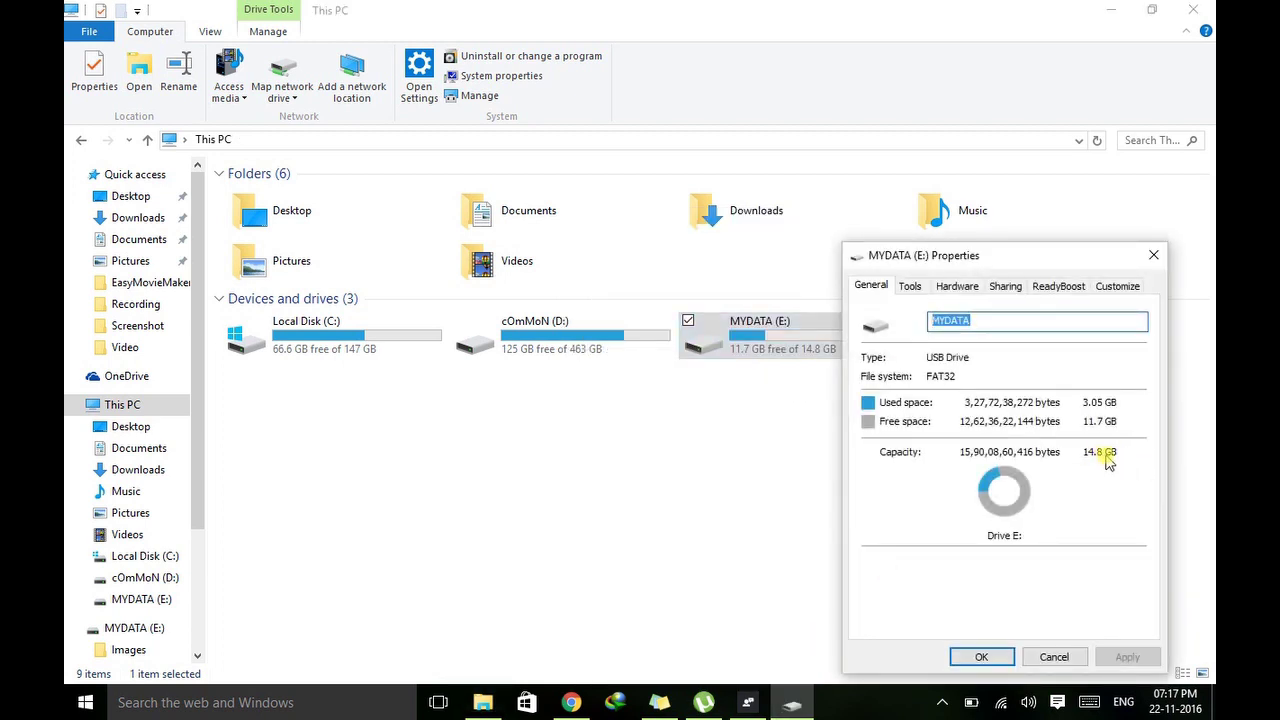
left_click(985, 657)
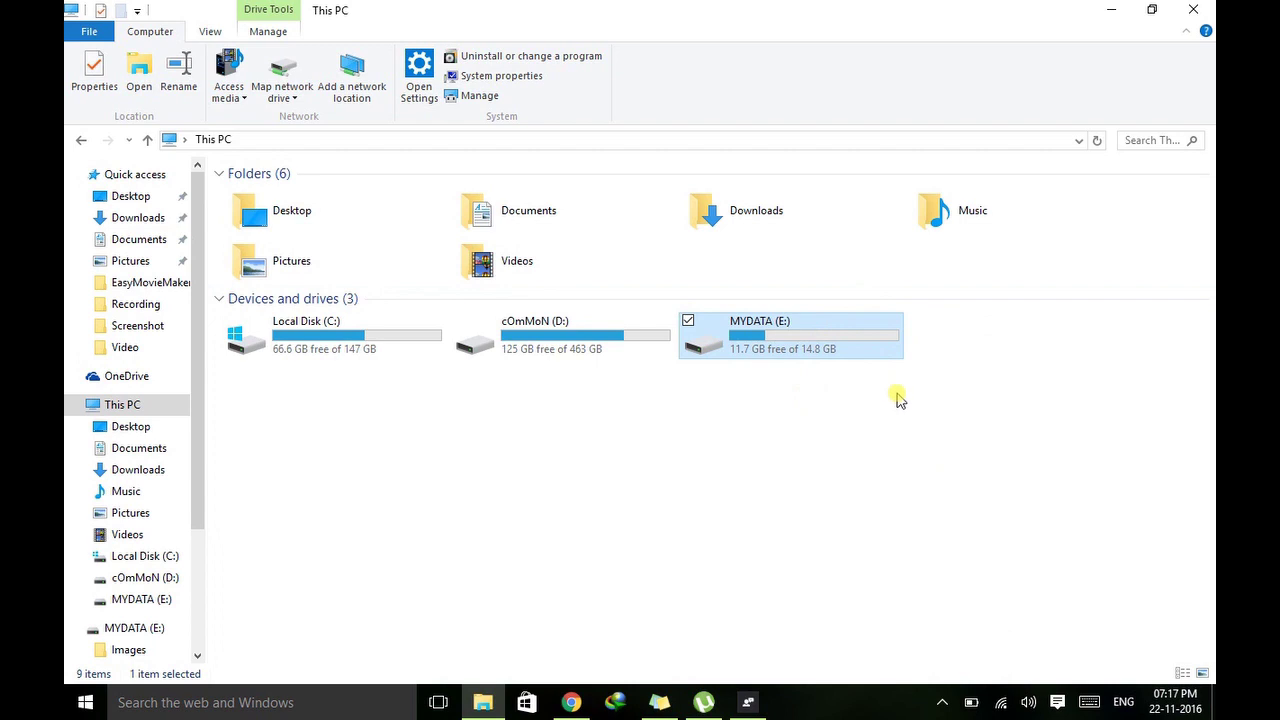
left_click(829, 400)
left_click(829, 343)
left_click(828, 363)
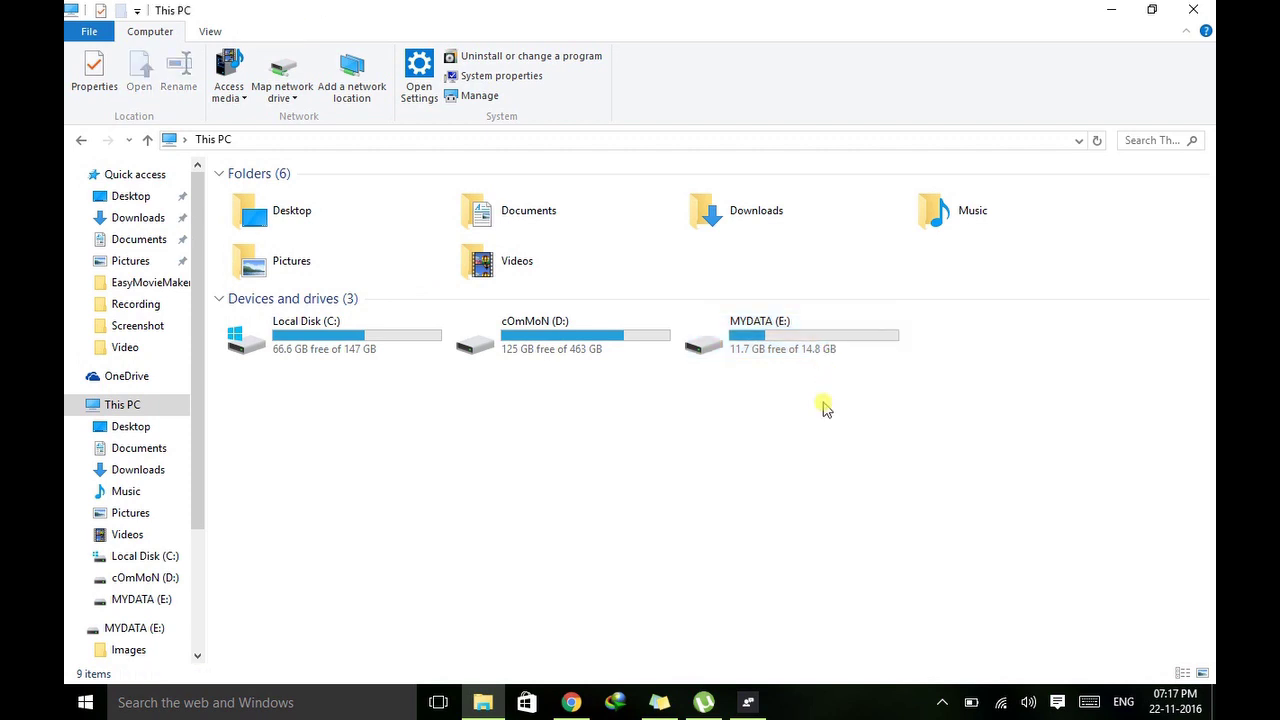
left_click(837, 362)
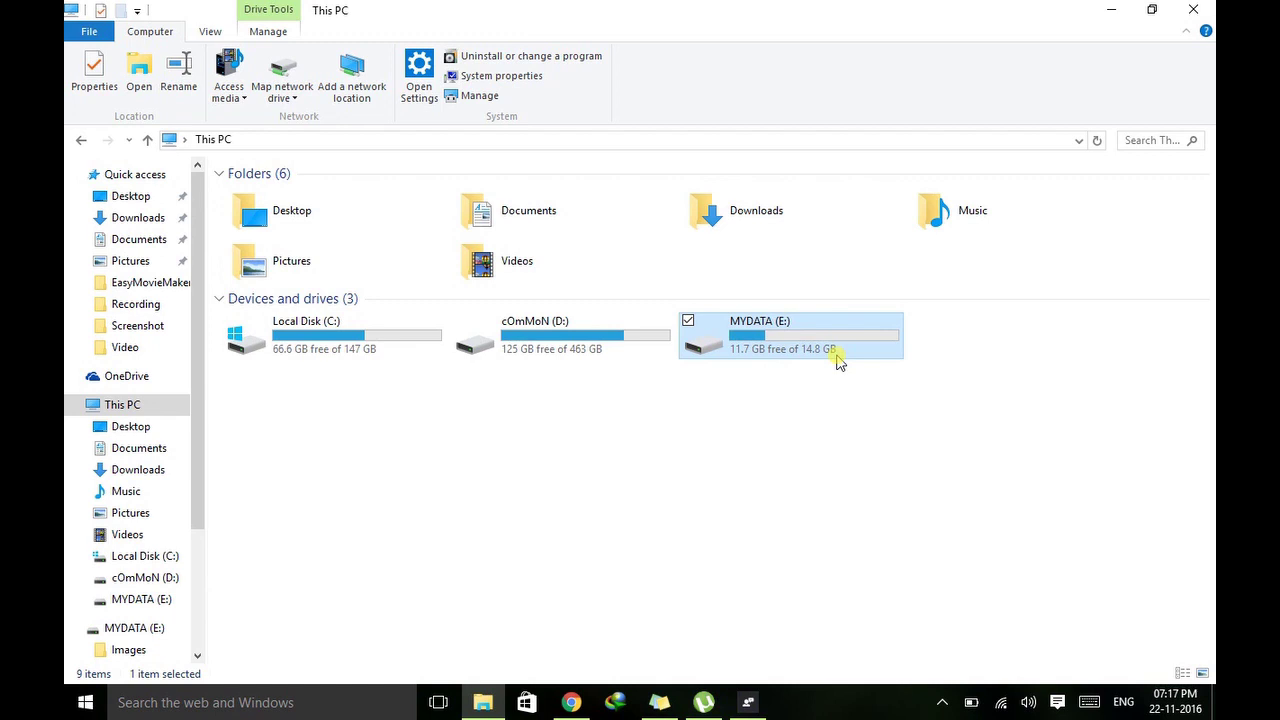
left_click_drag(828, 400, 846, 349)
left_click(837, 397)
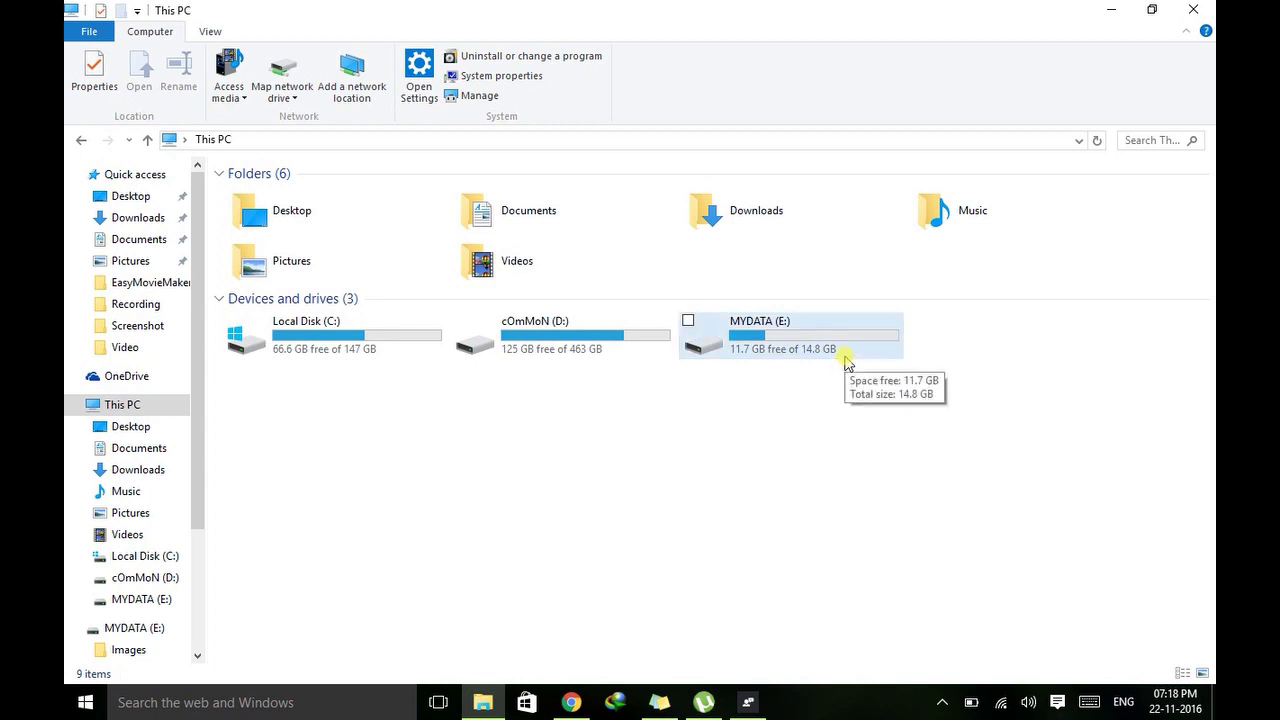
left_click(838, 358)
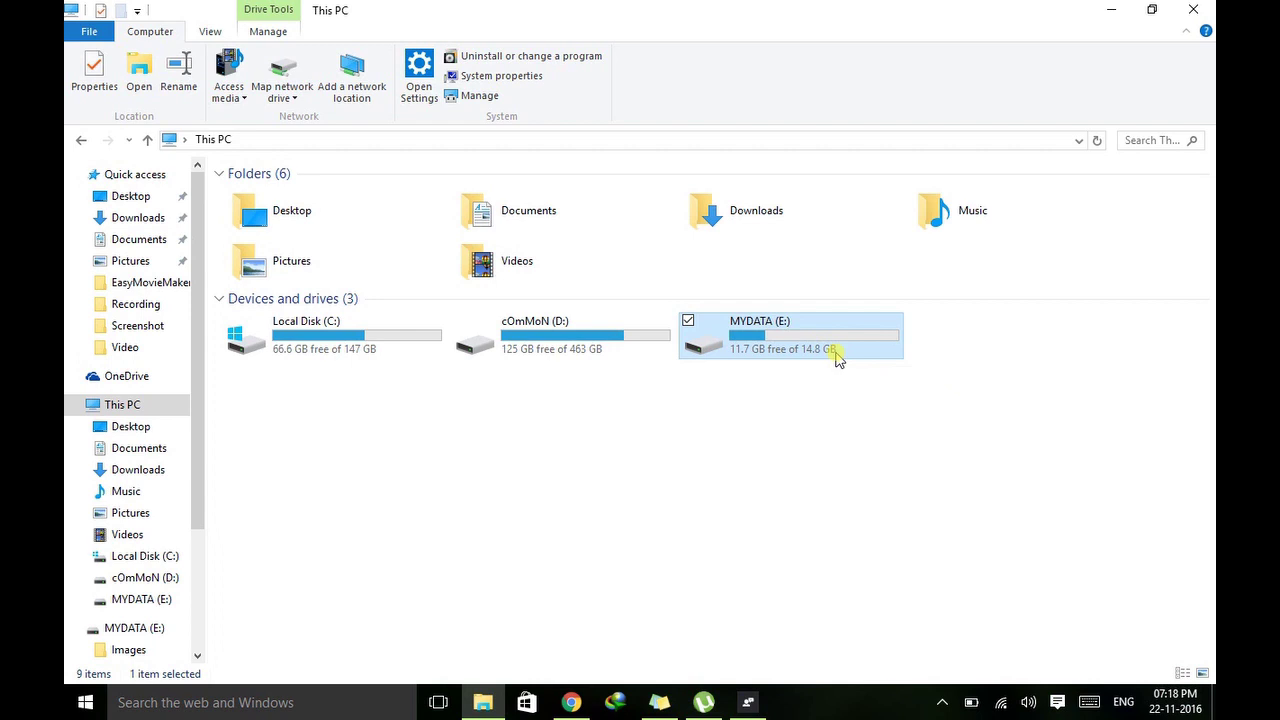
left_click(843, 471)
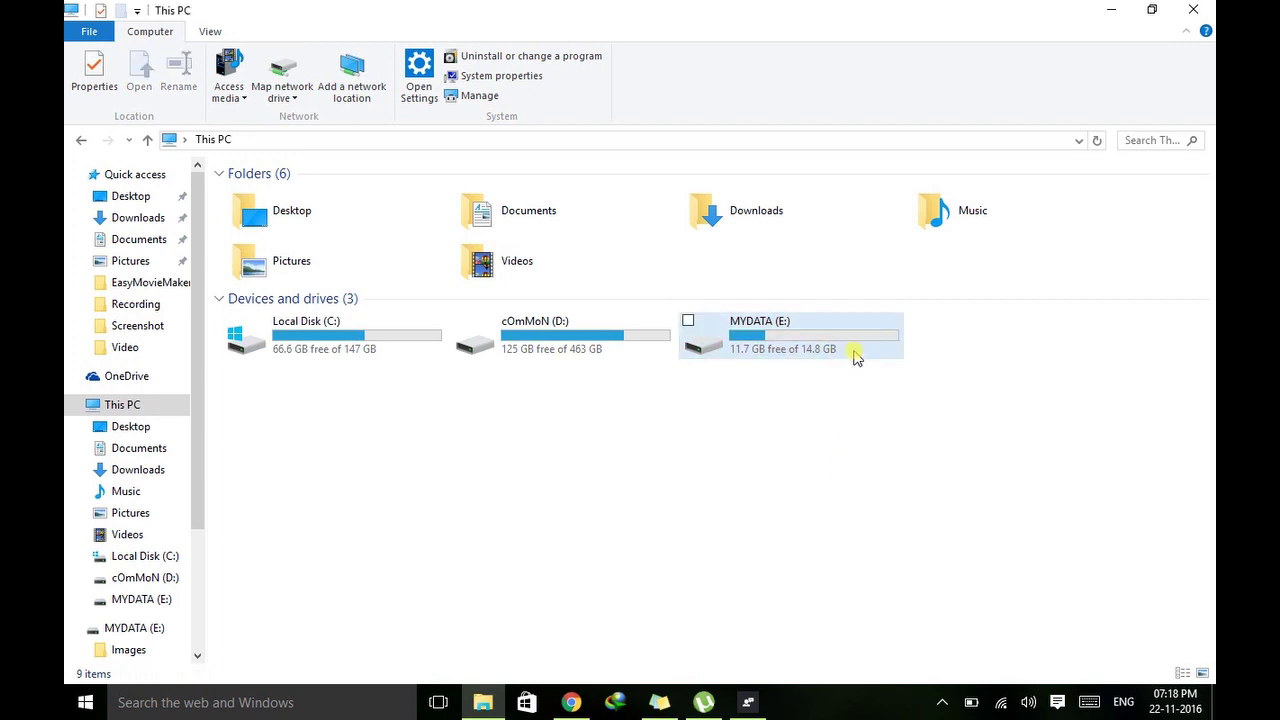
left_click(850, 357)
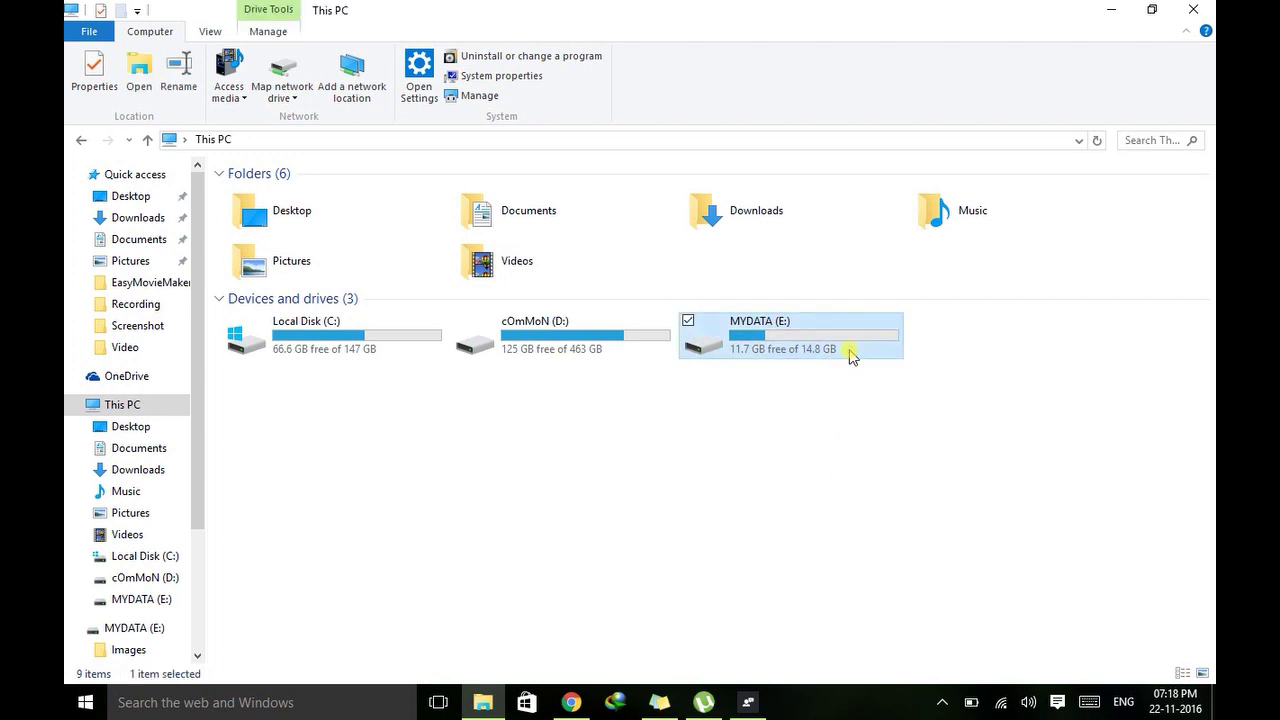
left_click(773, 494)
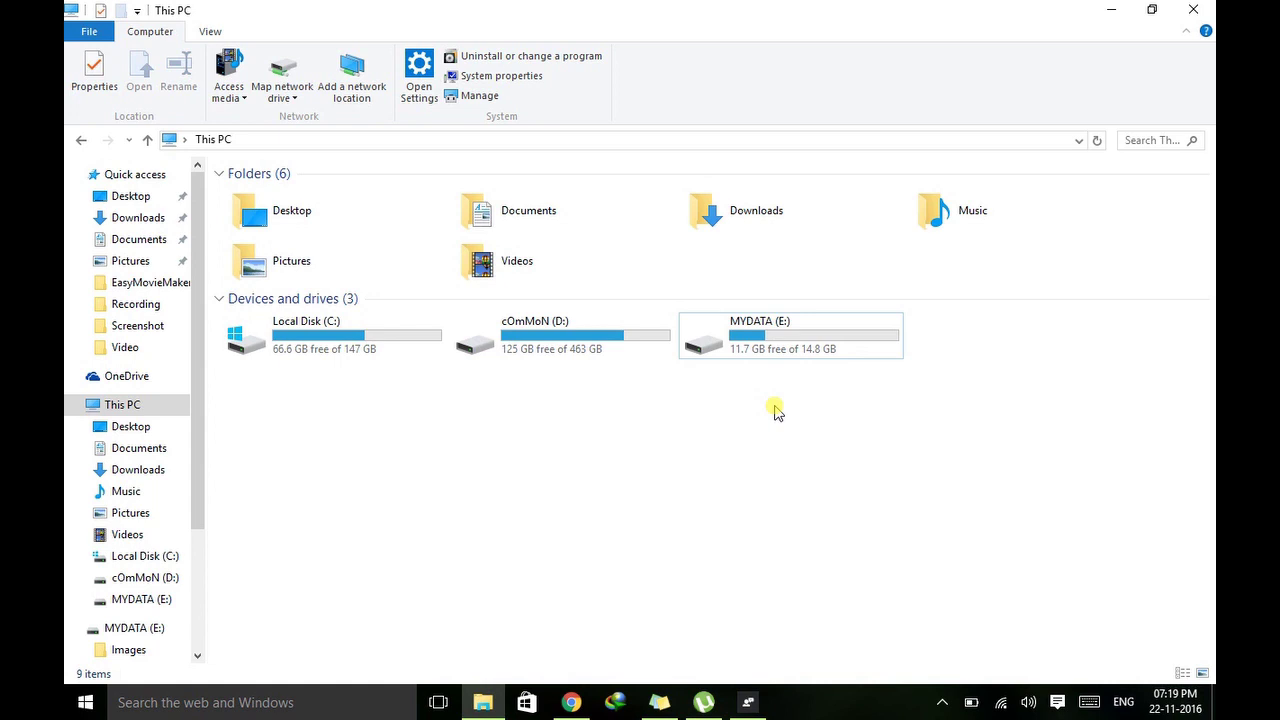
Step: Minimize File Explorer and open the SDATA folder inside the desktop's Drive Memory increaser folder
left_click(1112, 10)
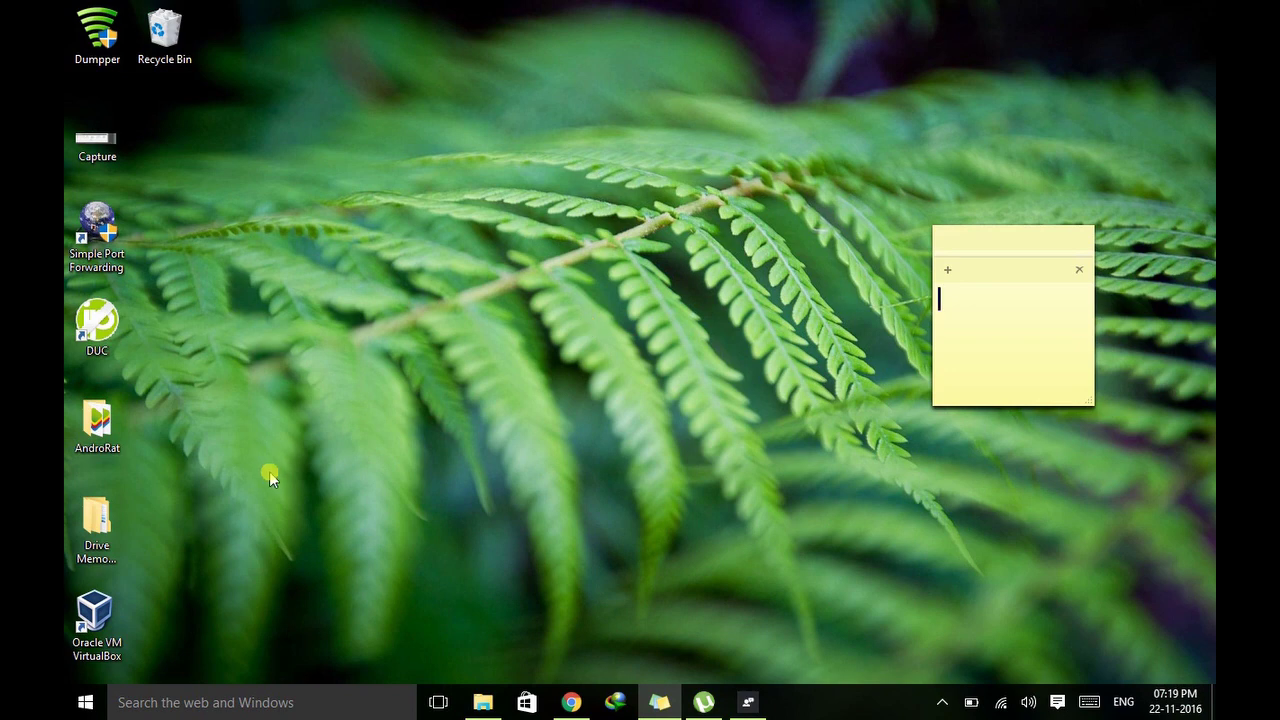
double_click(96, 518)
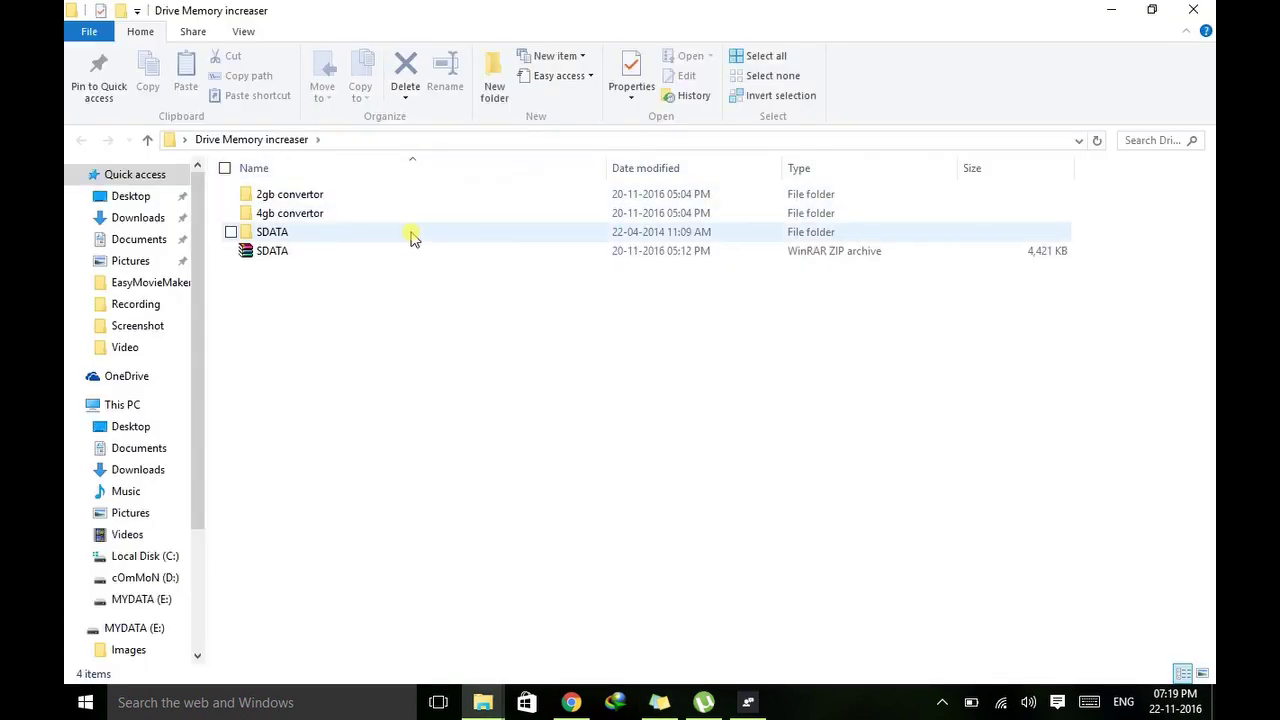
double_click(409, 234)
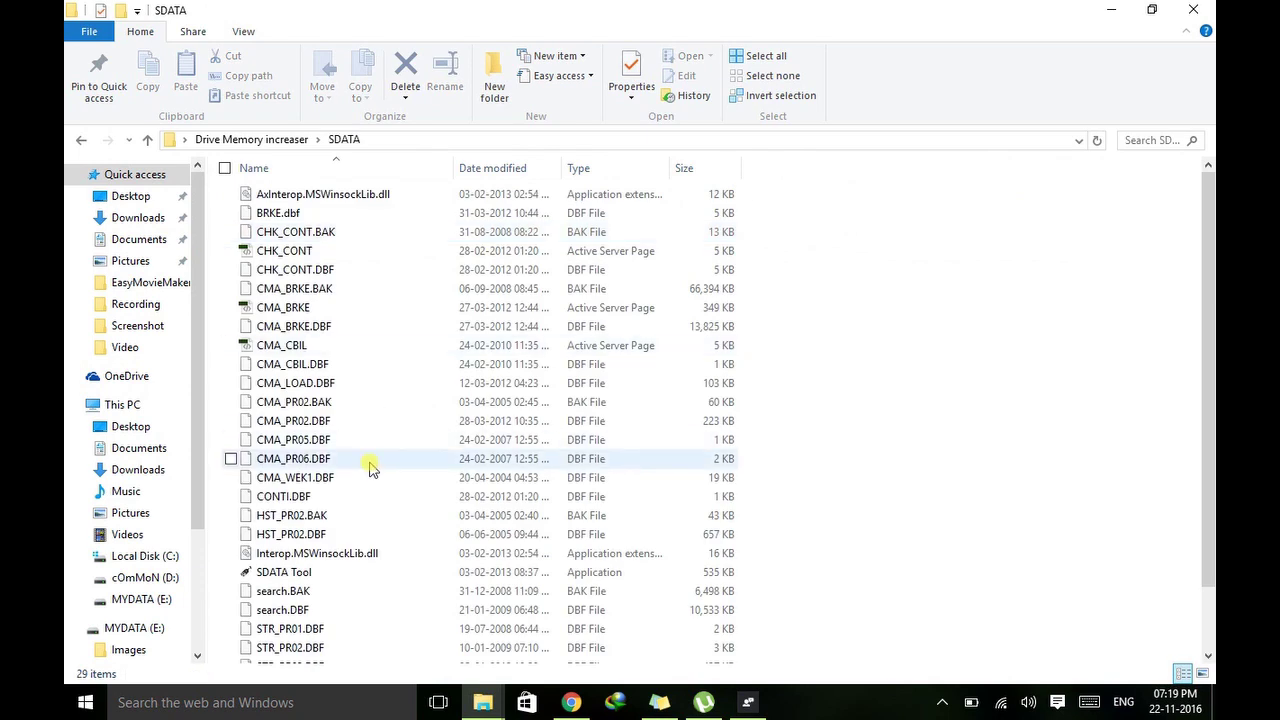
left_click(371, 459)
Step: Run SDATA Tool as administrator, allow the elevation request, and choose E:\ as the data to compress
left_click(323, 576)
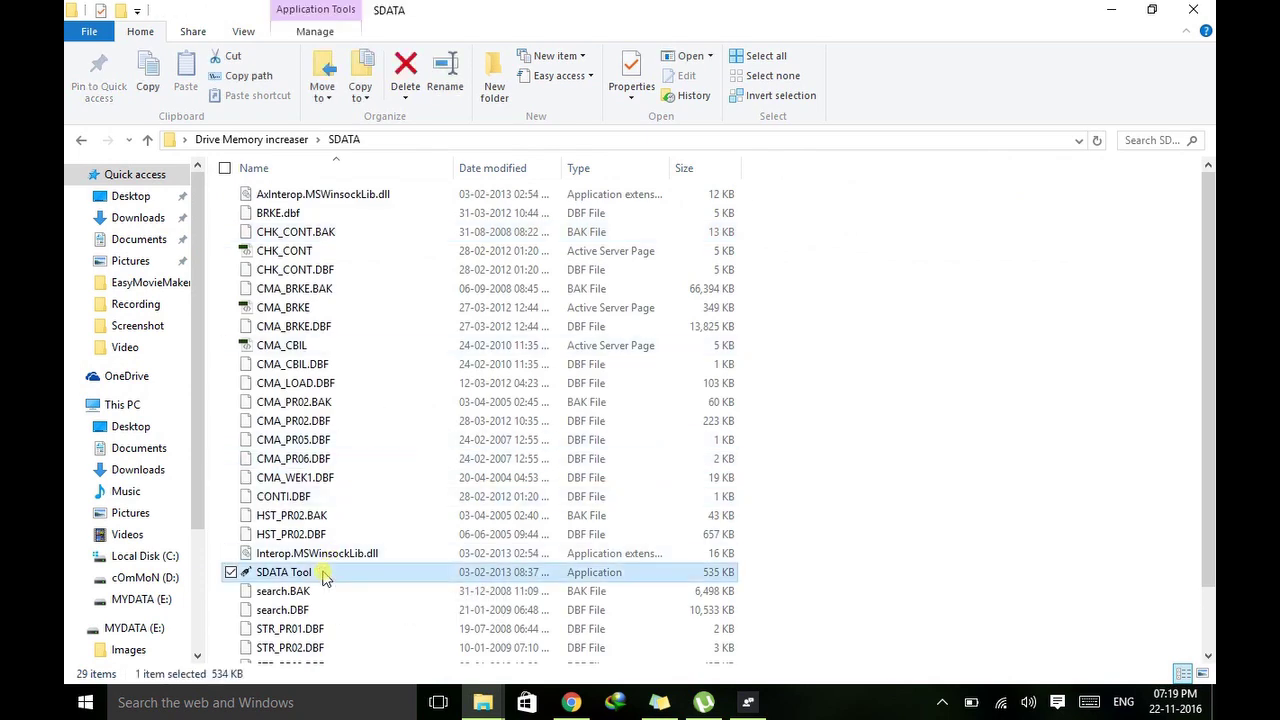
right_click(323, 576)
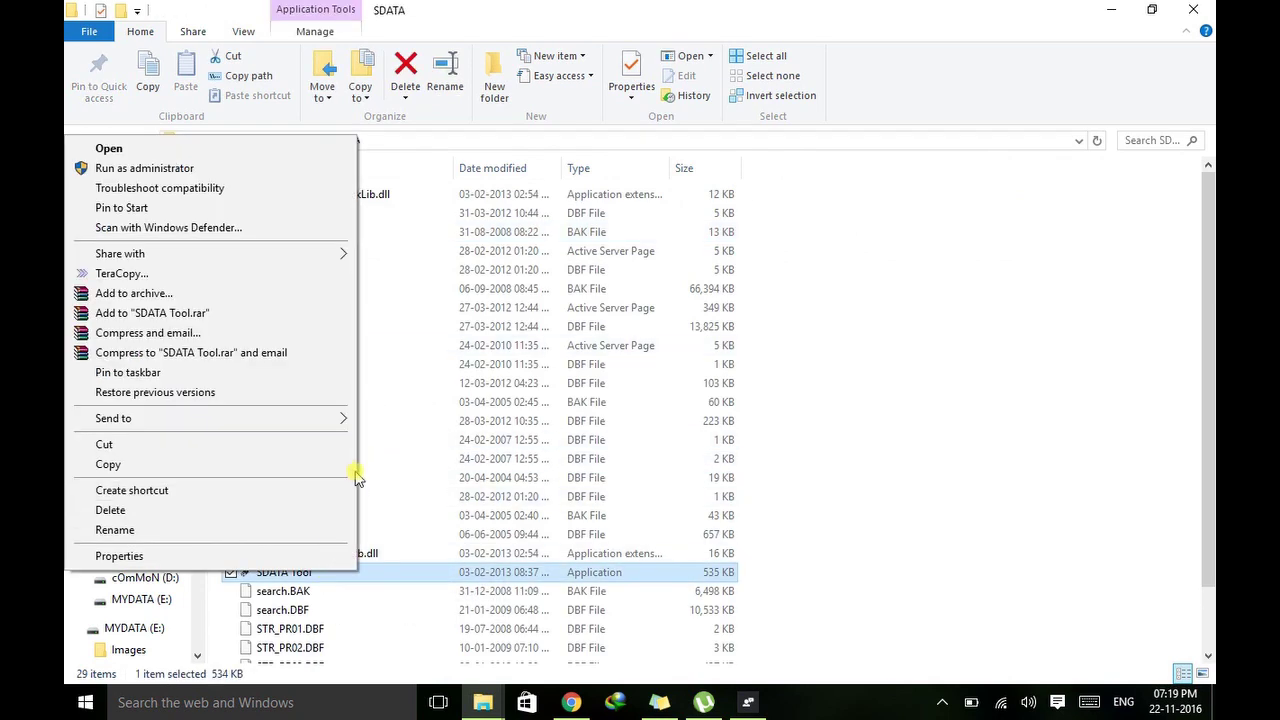
left_click(305, 168)
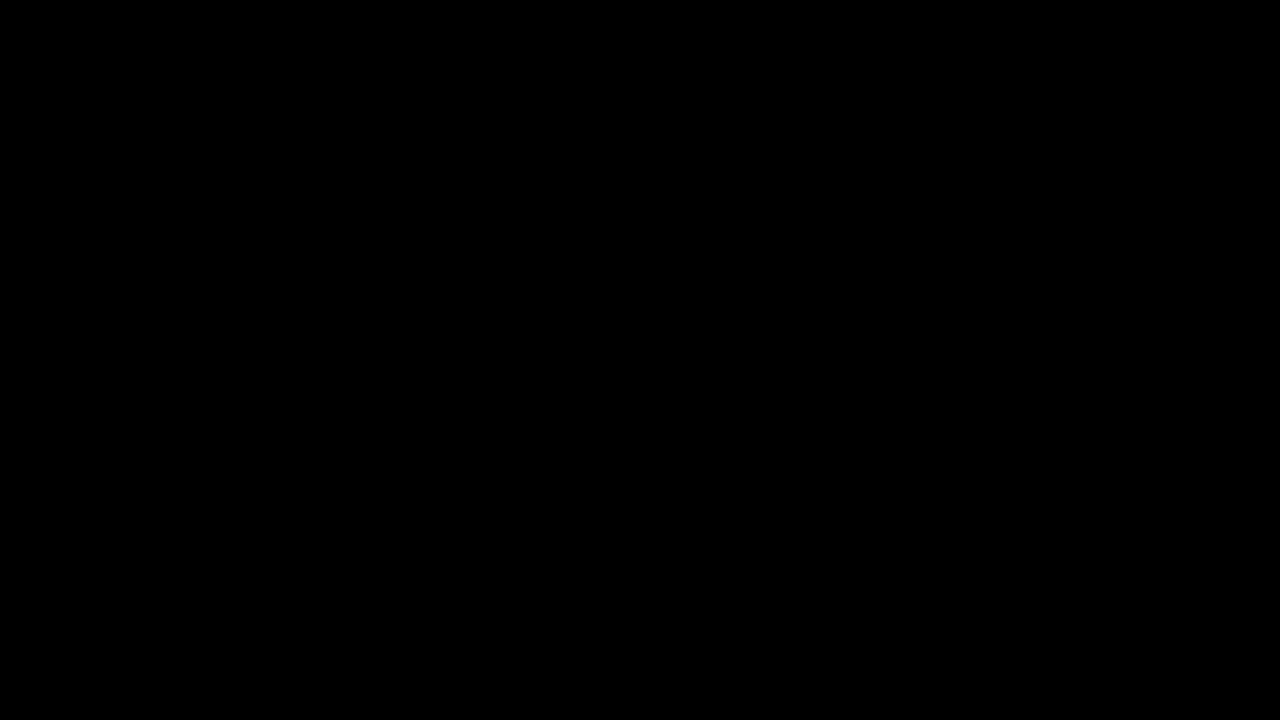
left_click(757, 349)
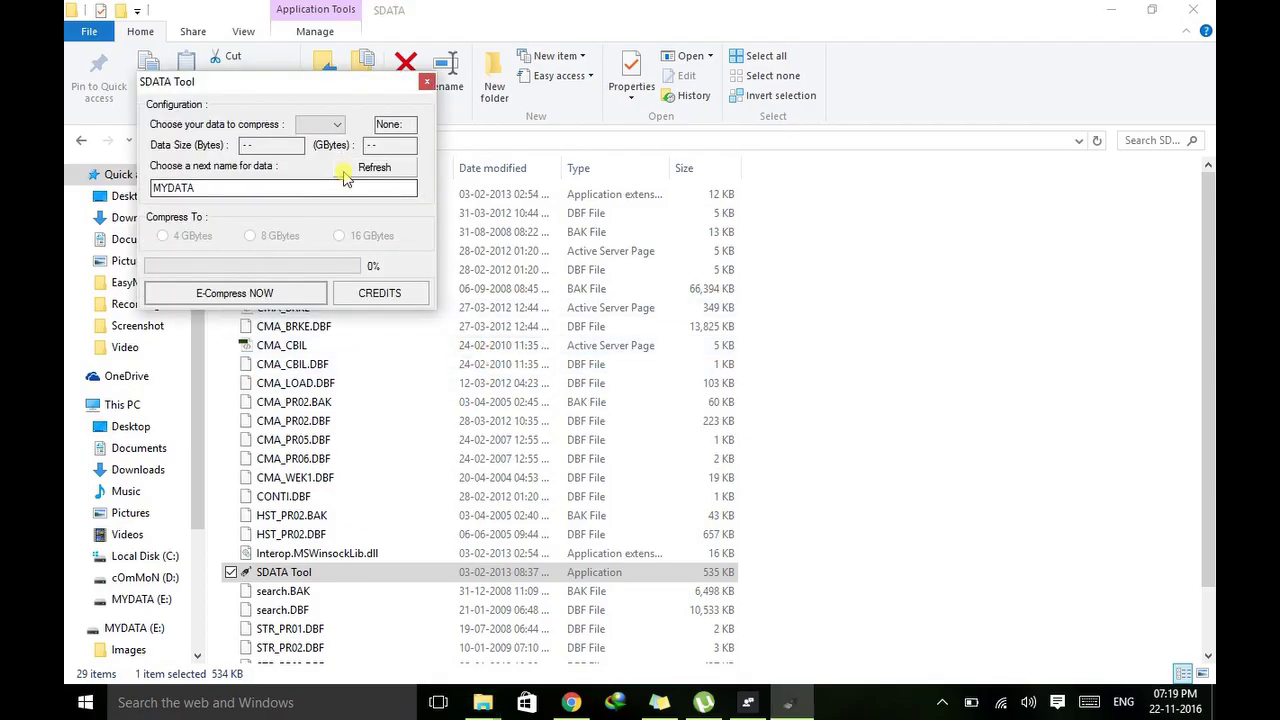
left_click(337, 124)
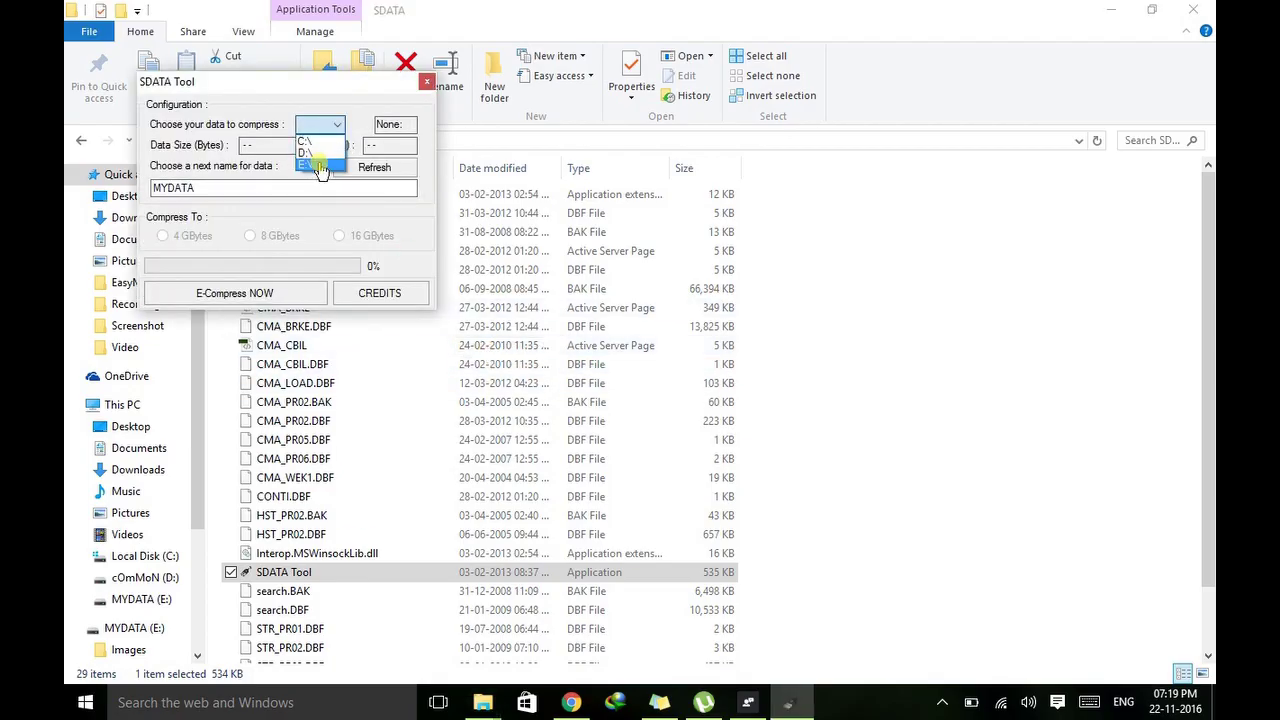
left_click(310, 164)
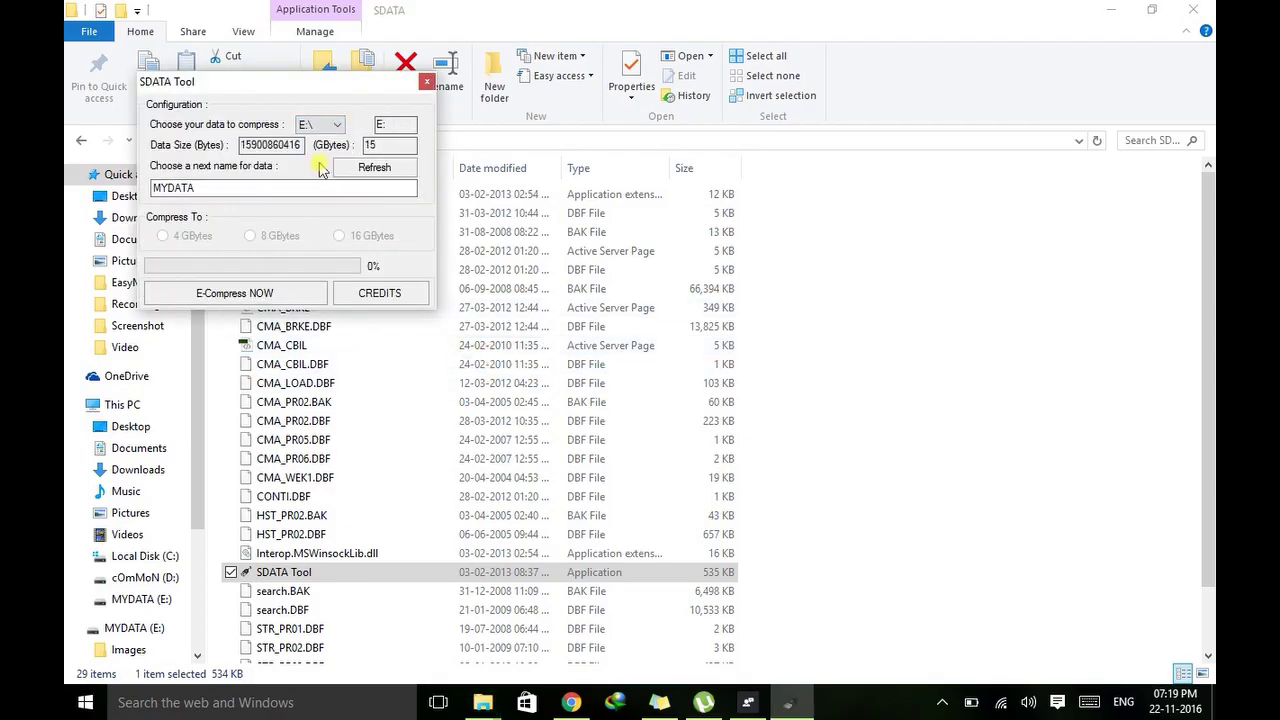
Step: Show This PC in File Explorer with MYDATA (E:) selected and restore the window to a smaller size beside SDATA Tool
left_click(163, 407)
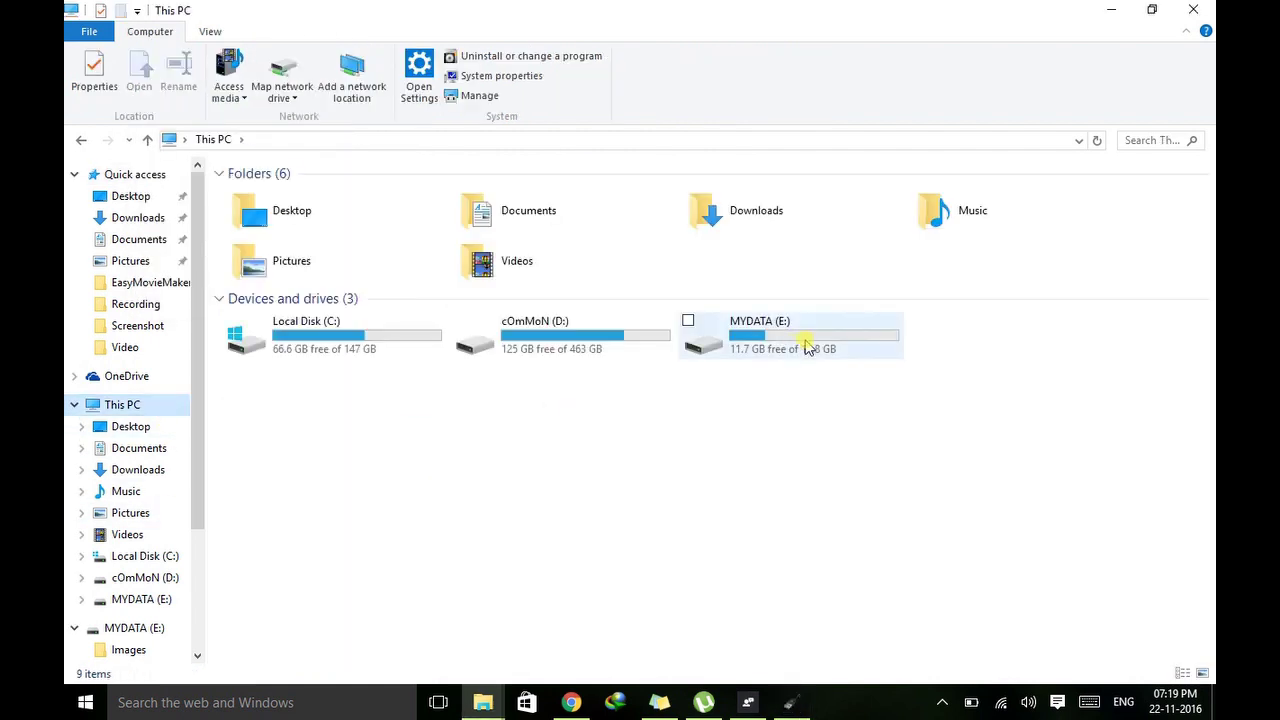
left_click(802, 344)
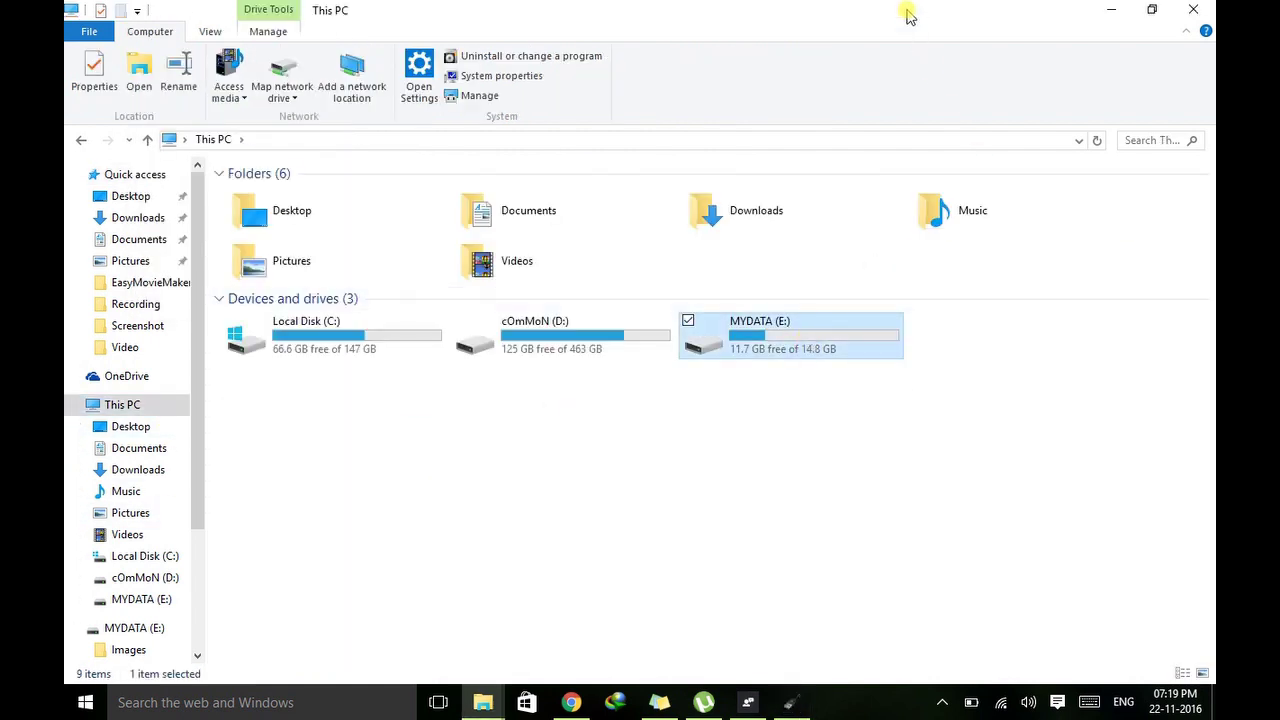
mouse_move(771, 357)
left_mouse_down()
mouse_move(808, 316)
mouse_move(767, 347)
left_mouse_up()
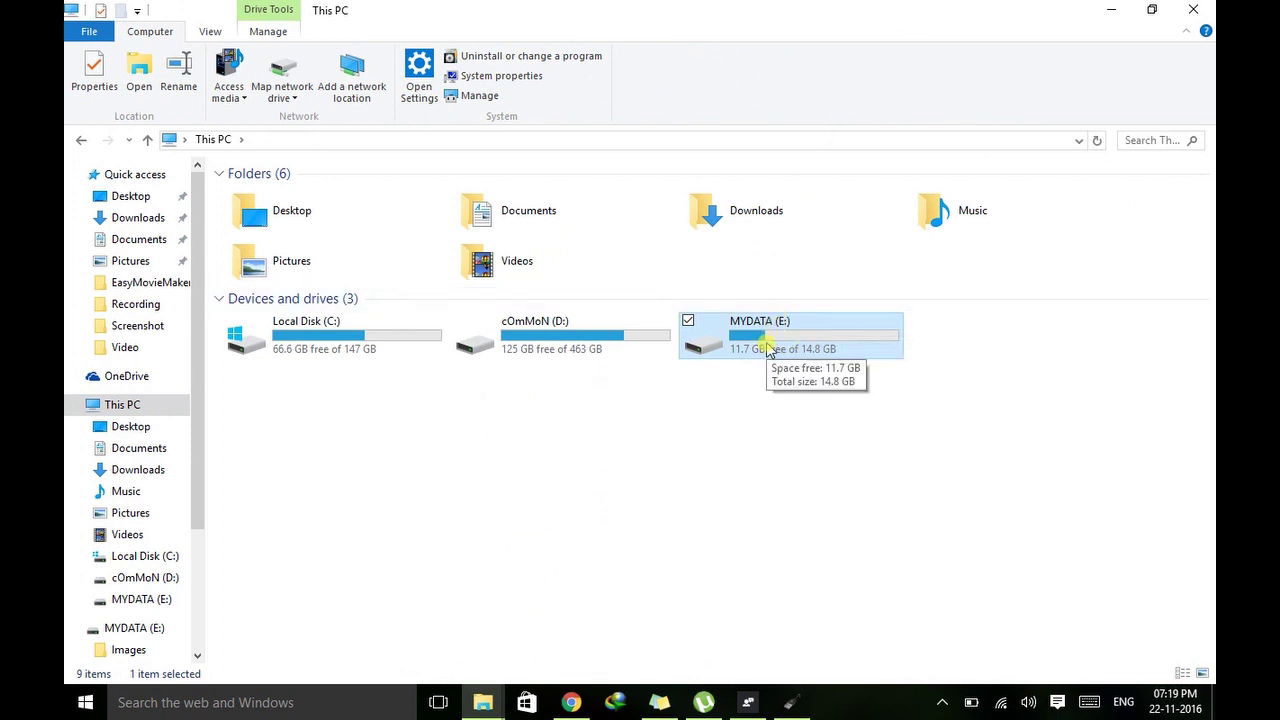
double_click(800, 10)
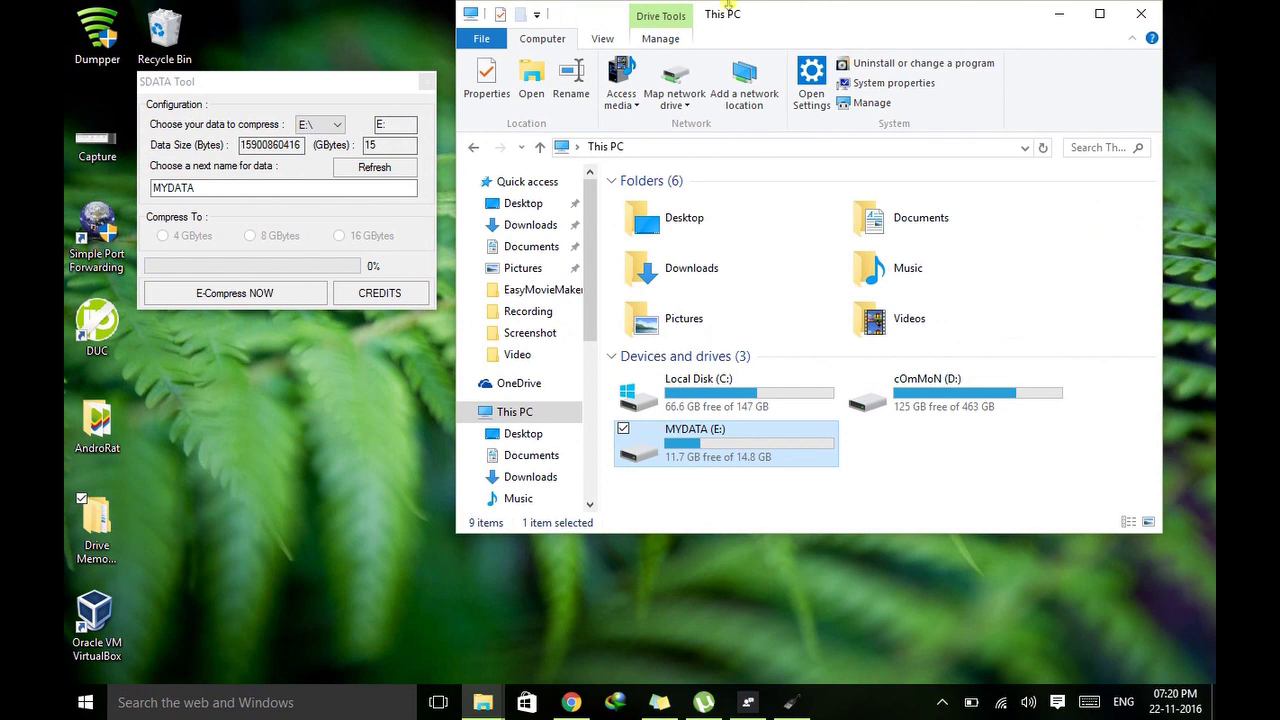
left_click(401, 389)
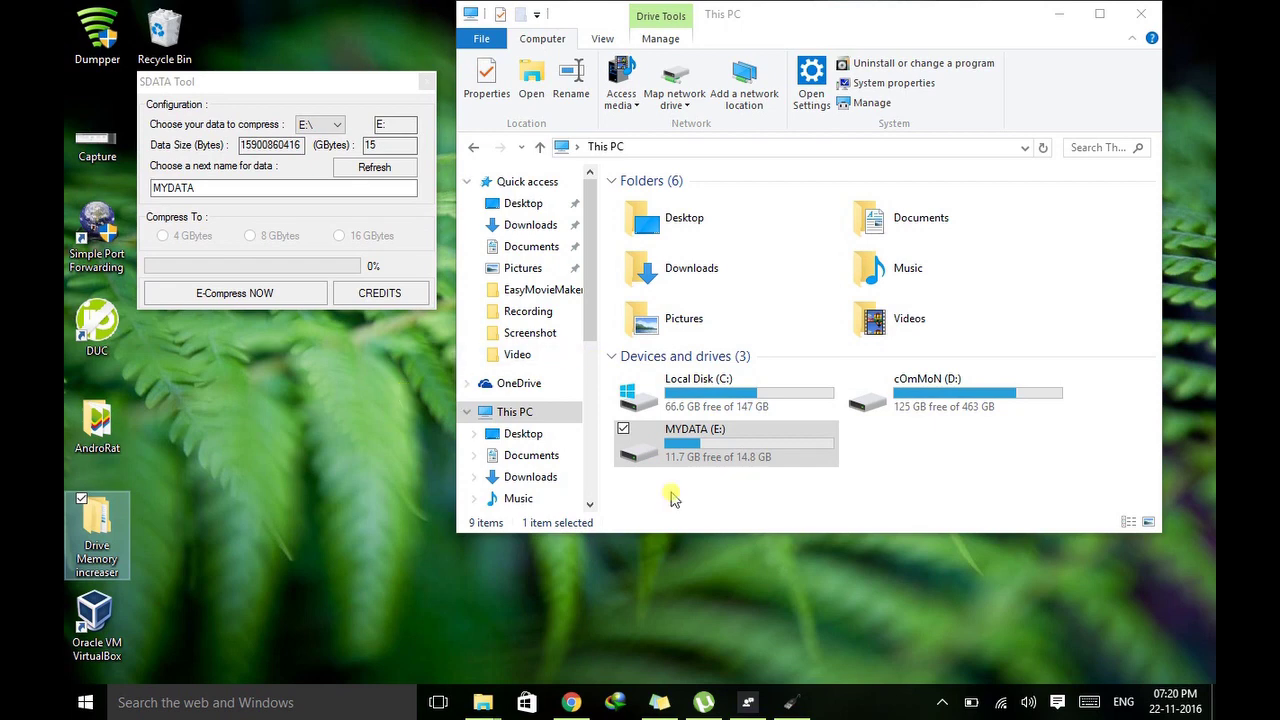
Step: Refresh the File Explorer view and select the MYDATA (F:) drive in This PC to check its size
left_click(966, 510)
right_click(966, 510)
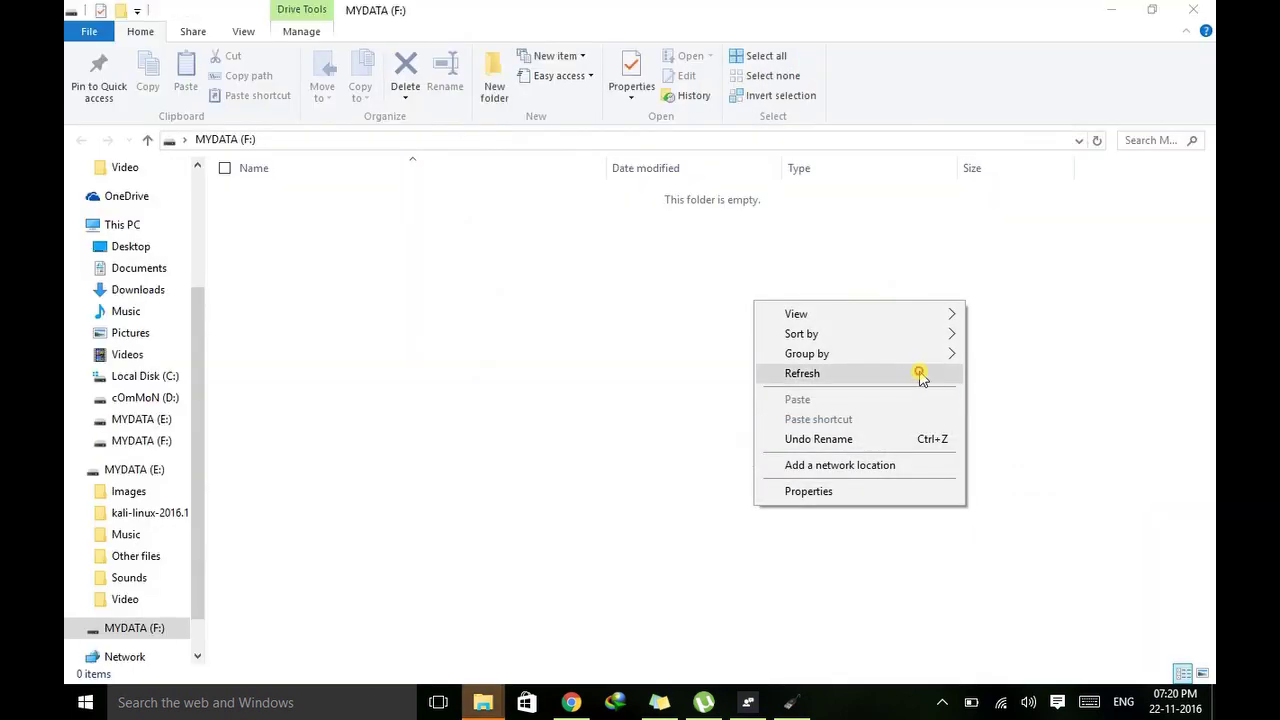
left_click(919, 373)
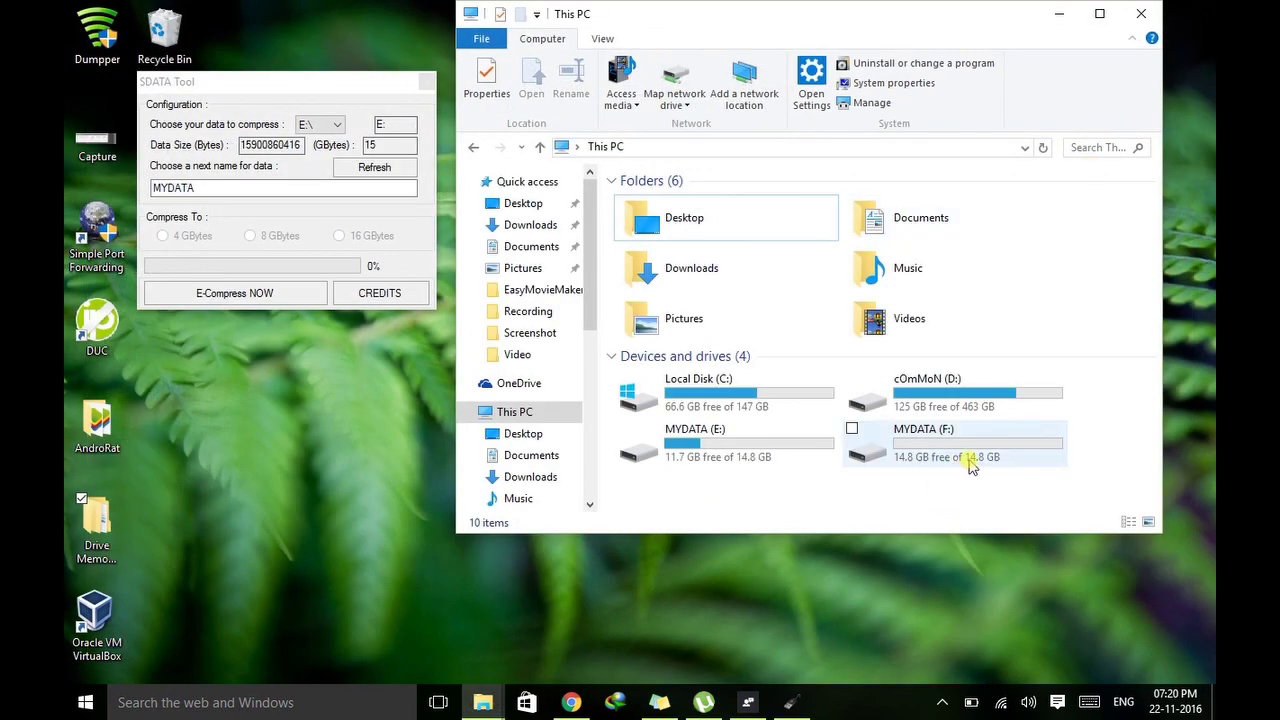
left_click(975, 462)
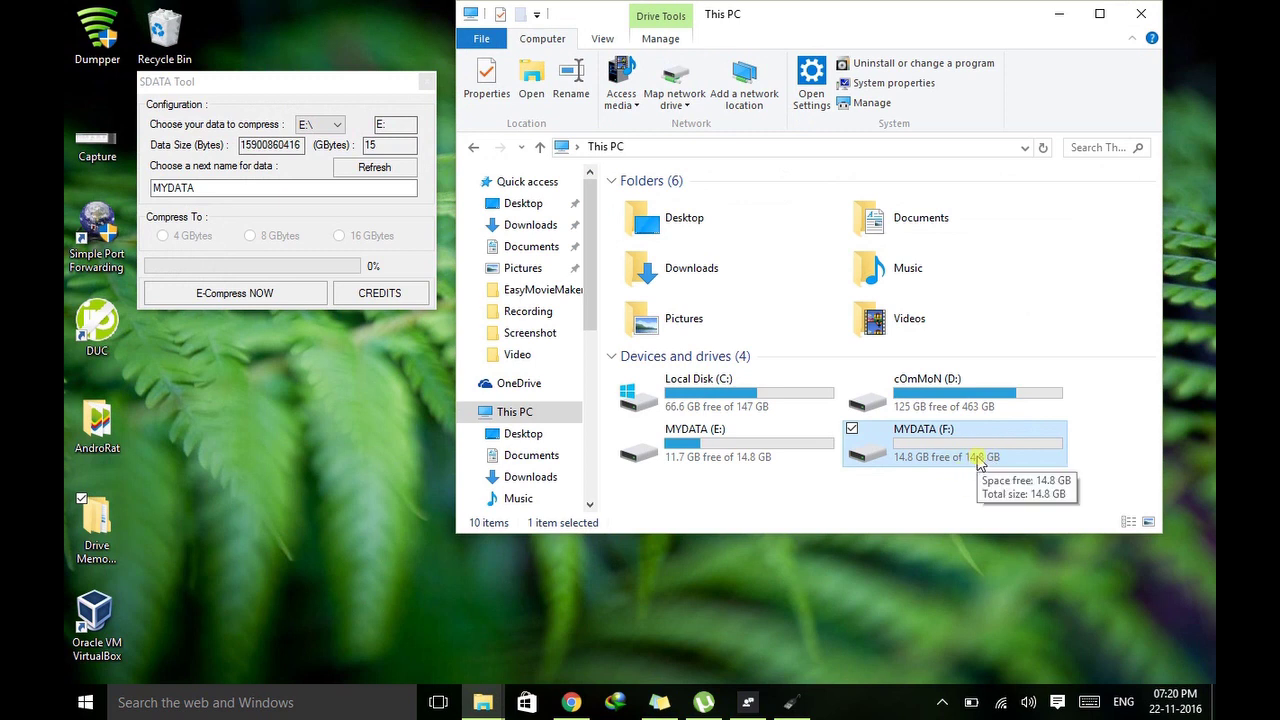
left_click(896, 500)
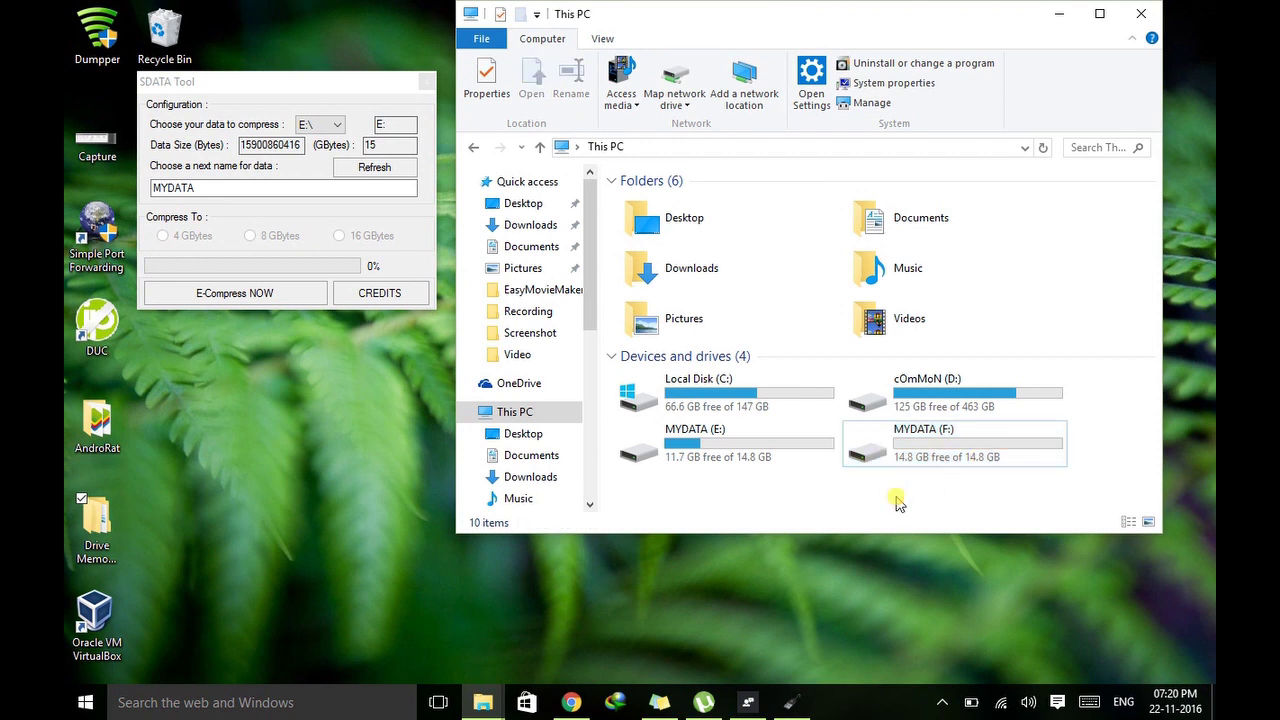
left_click(858, 445)
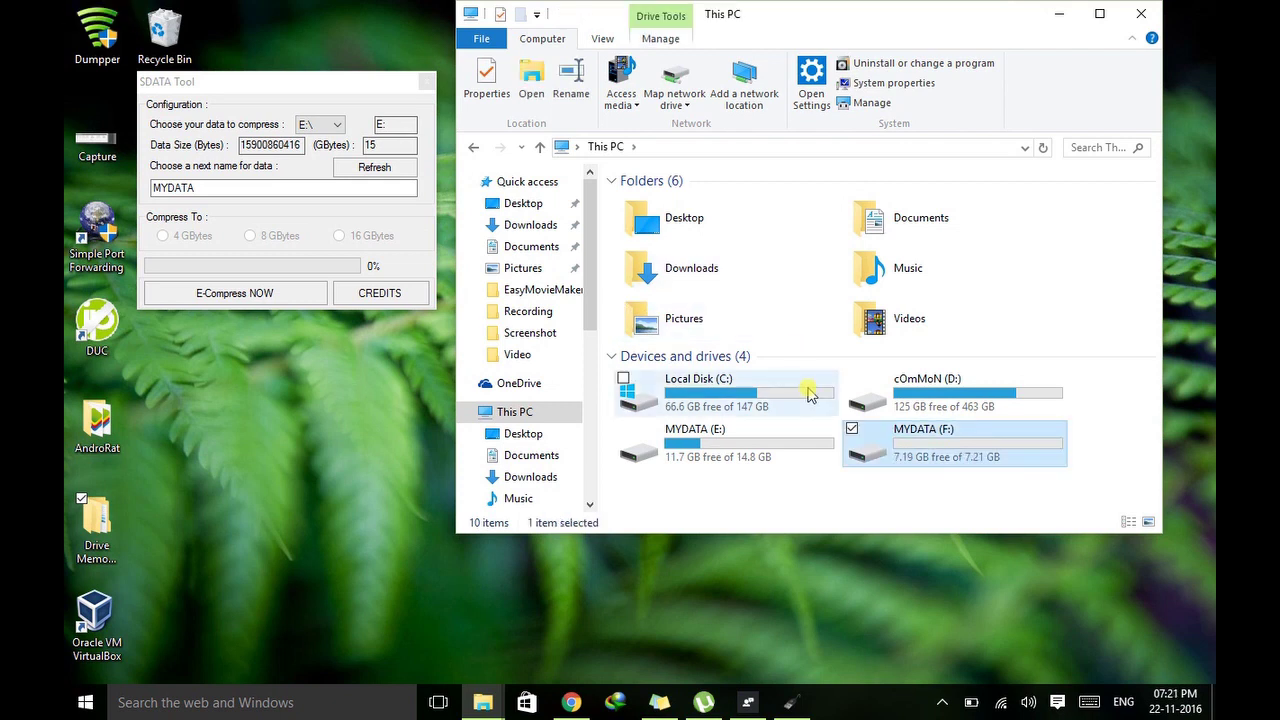
Step: Open the MYDATA (F:) drive and view its properties to examine its file system and capacity
mouse_move(940, 446)
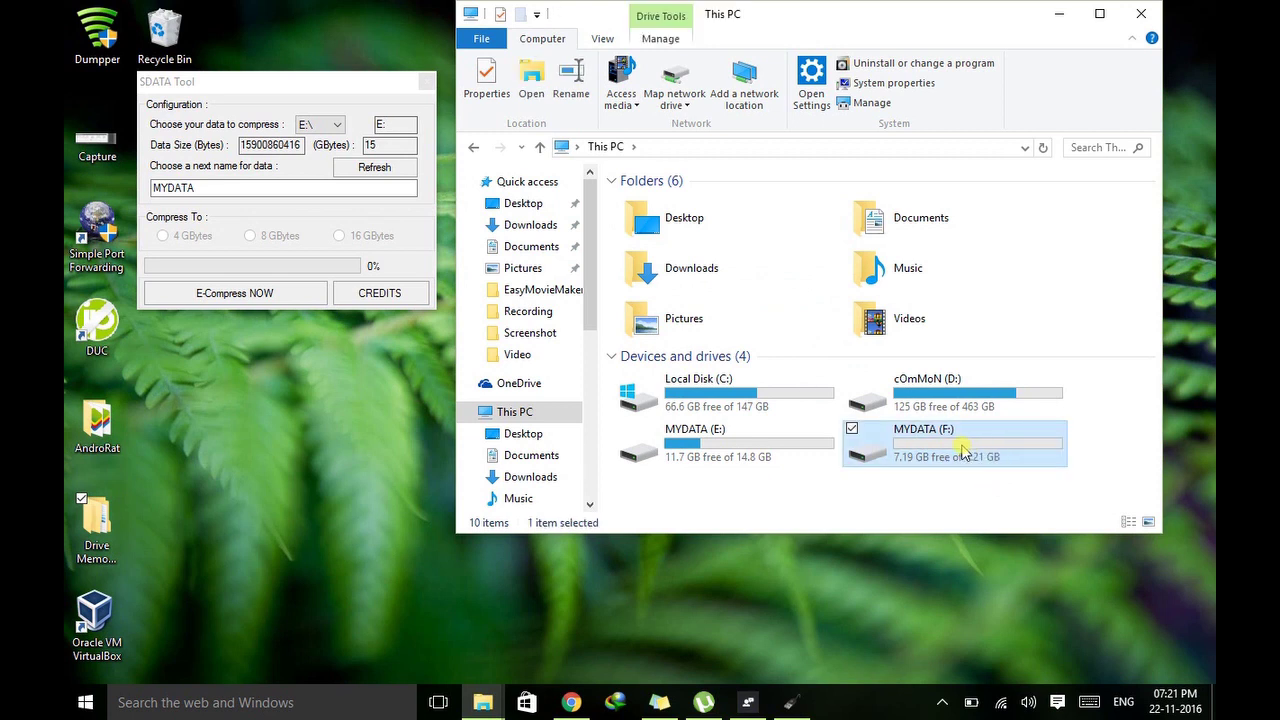
mouse_move(945, 480)
double_click(971, 458)
right_click(971, 458)
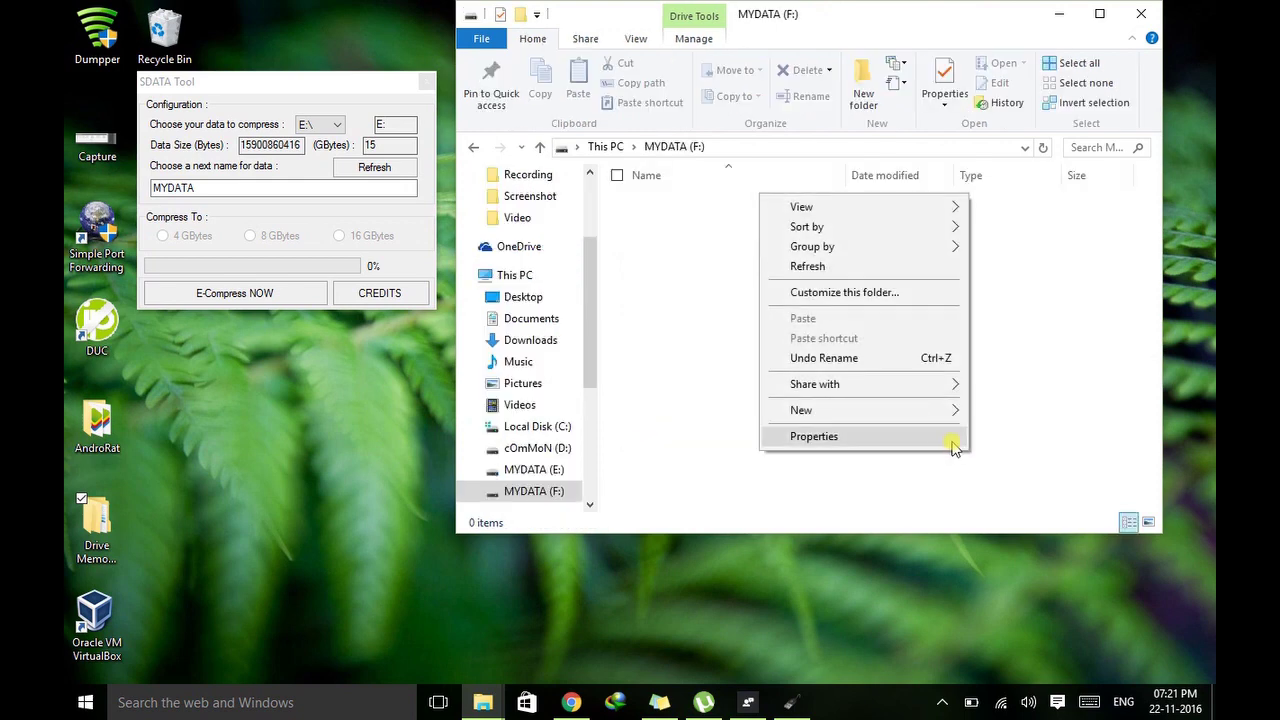
left_click(959, 435)
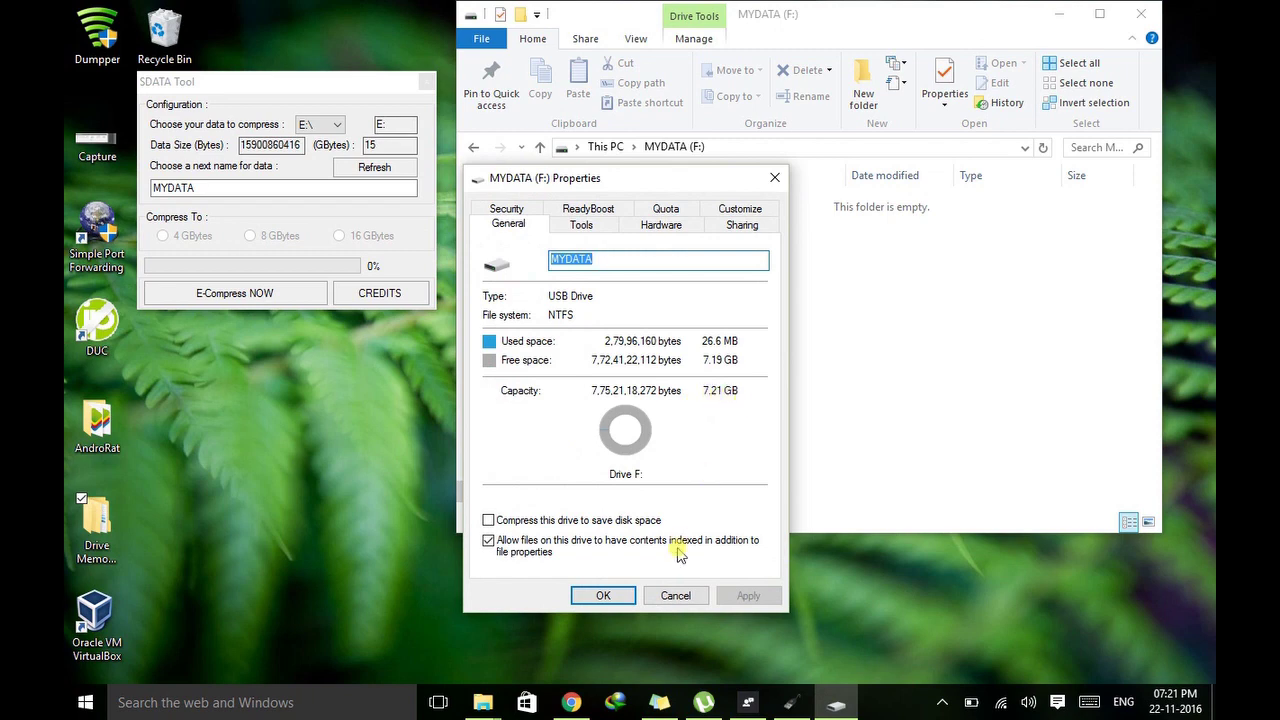
Step: Dismiss the MYDATA (F:) properties without changes and return to This PC
left_click(673, 596)
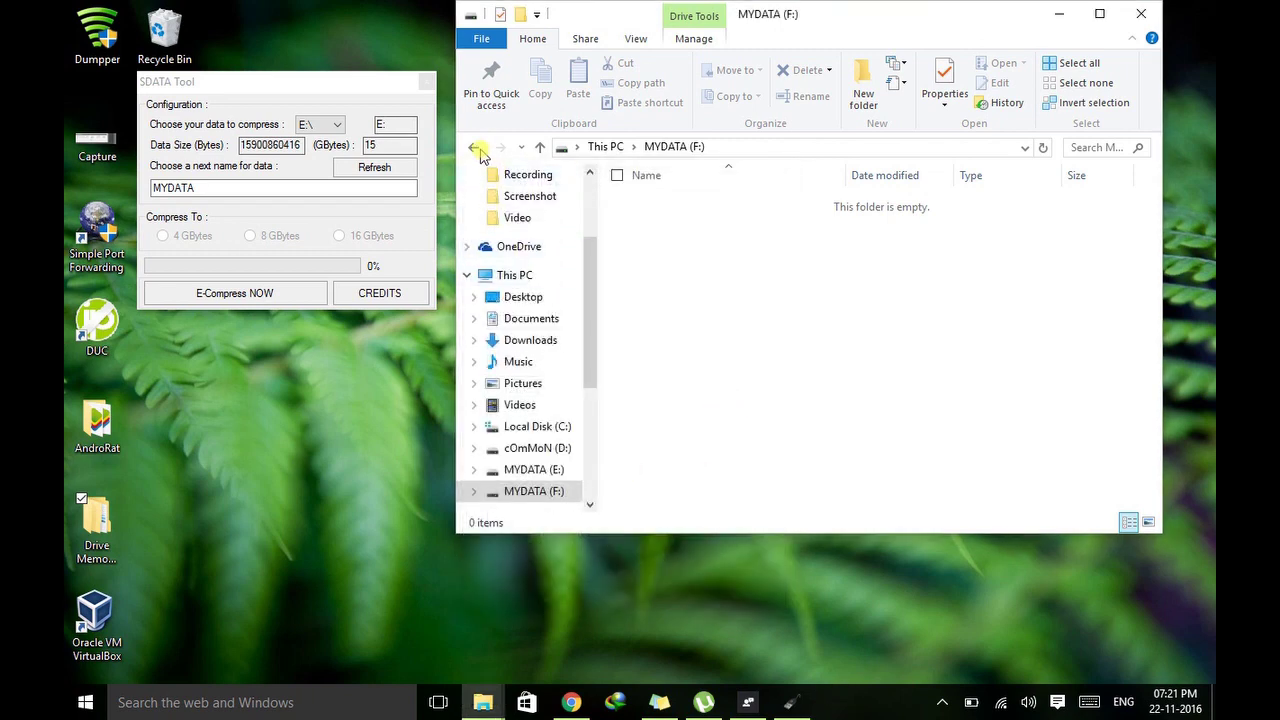
left_click(474, 147)
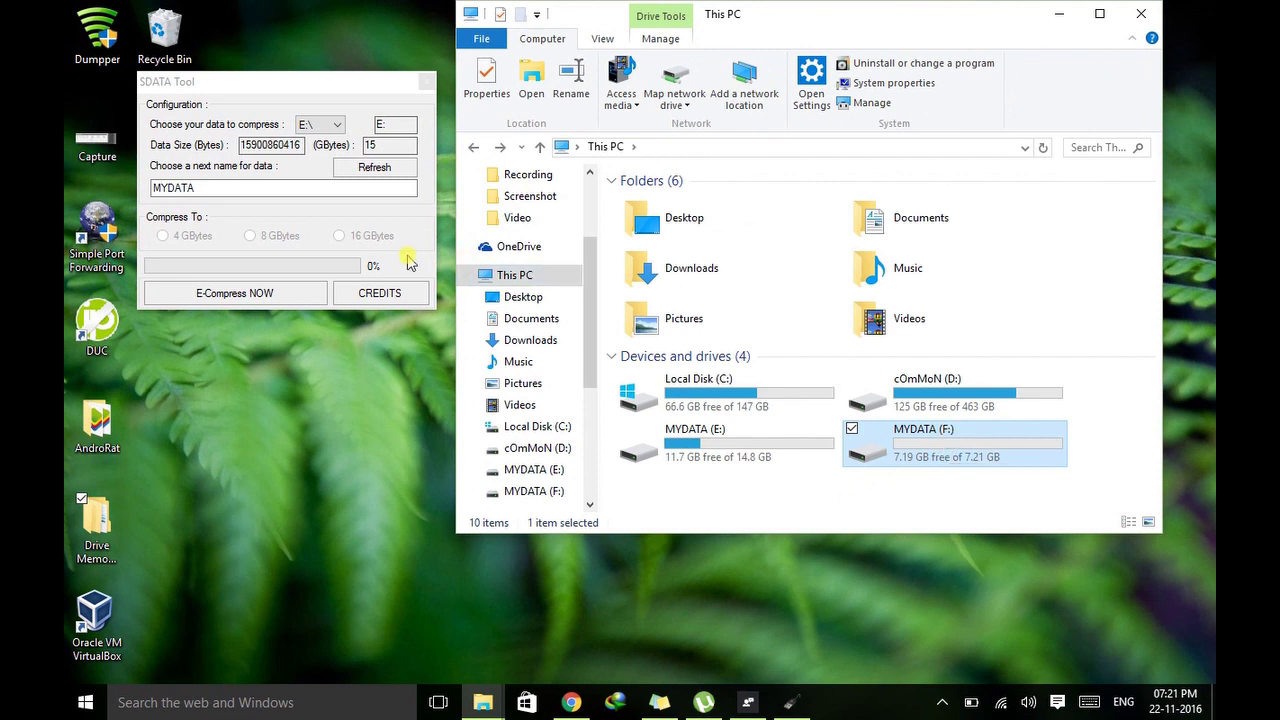
Step: Close SDATA Tool and move the This PC window aside to free the desktop
left_click(338, 126)
left_click(320, 188)
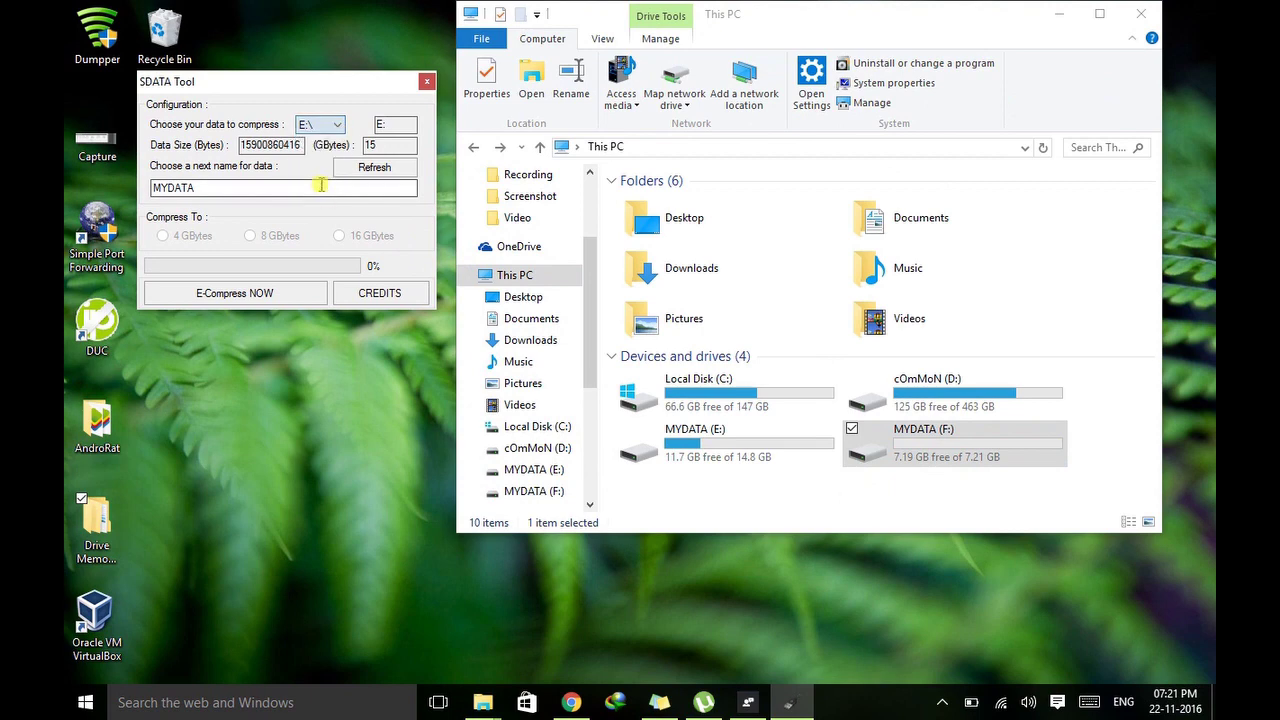
left_click(427, 81)
left_click_drag(766, 16, 986, 64)
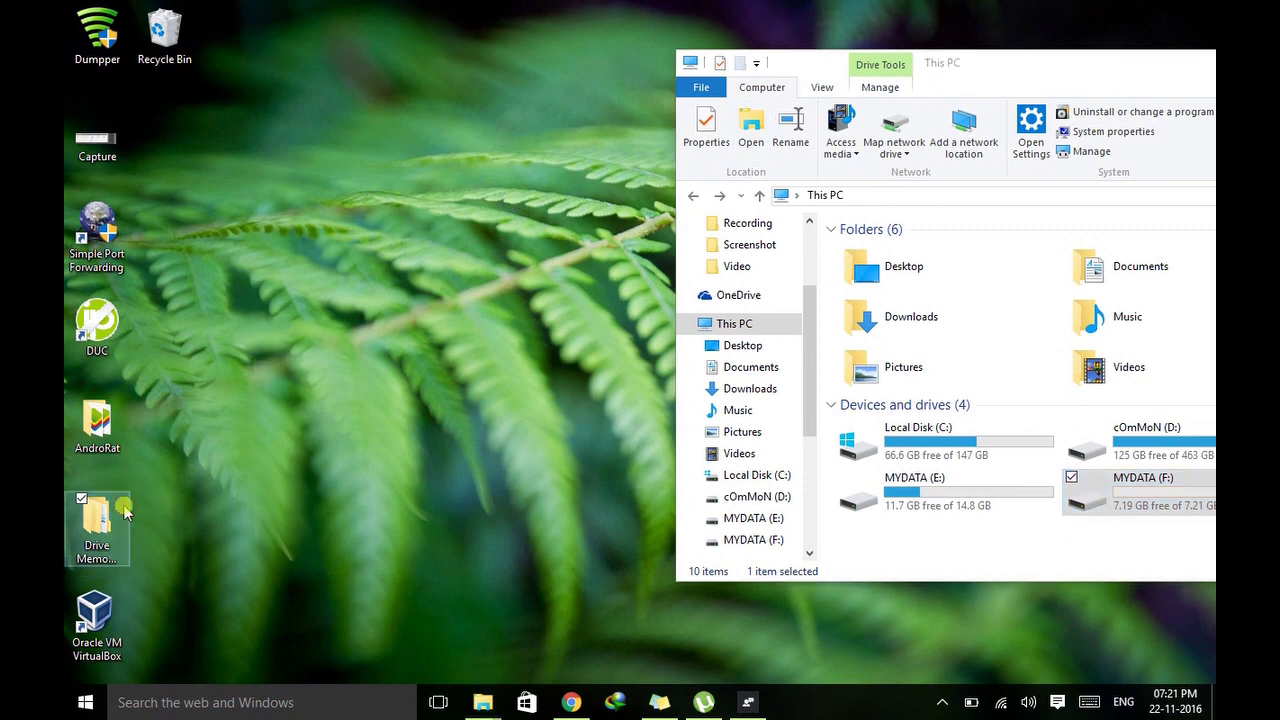
Step: Open the SDATA folder inside Drive Memory increaser on the desktop and select the SDATA Tool application
double_click(96, 520)
double_click(357, 241)
left_click(305, 465)
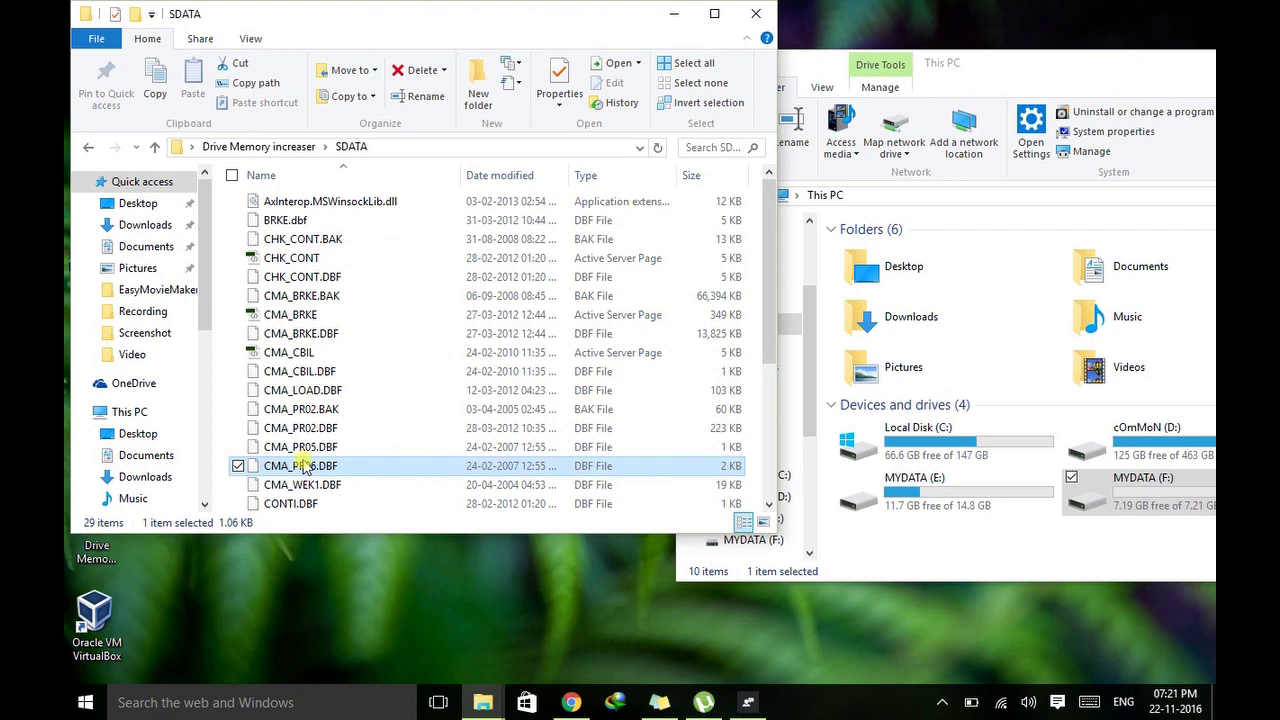
key("Down")
key("Down")
key("Down")
key("Down")
key("Down")
key("Down")
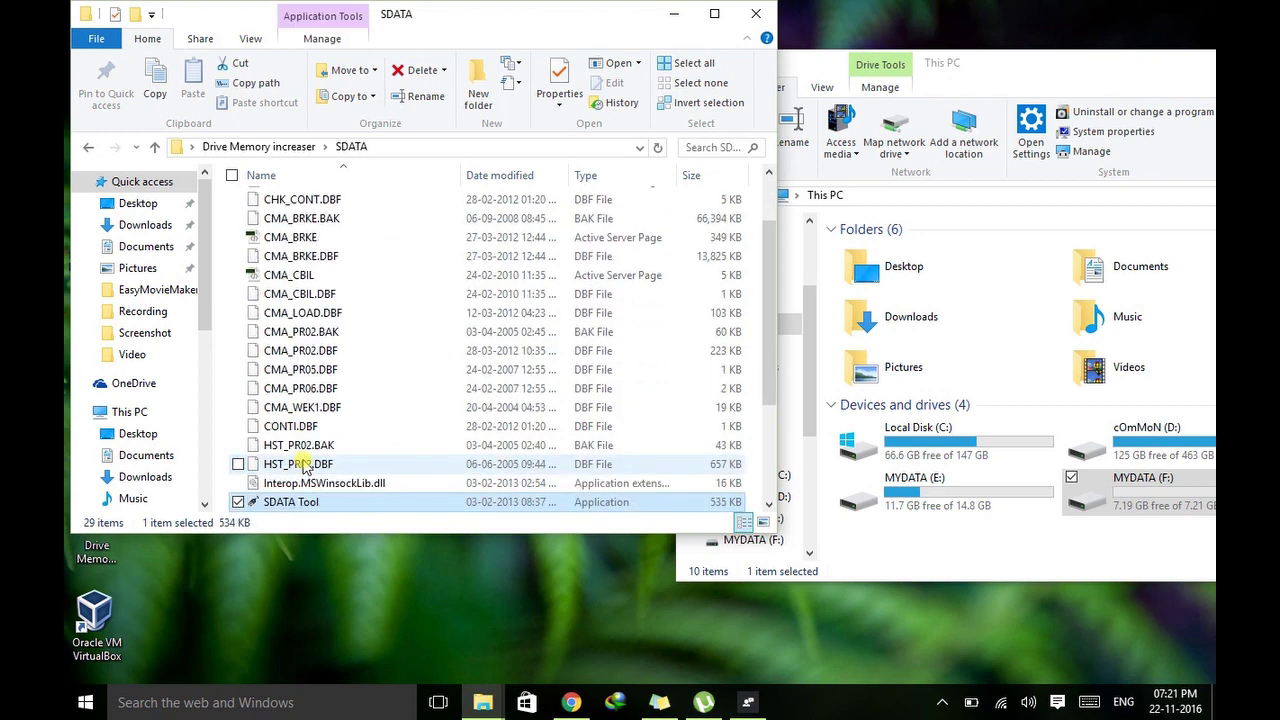
Step: Run SDATA Tool as administrator and allow the elevation request
right_click(307, 510)
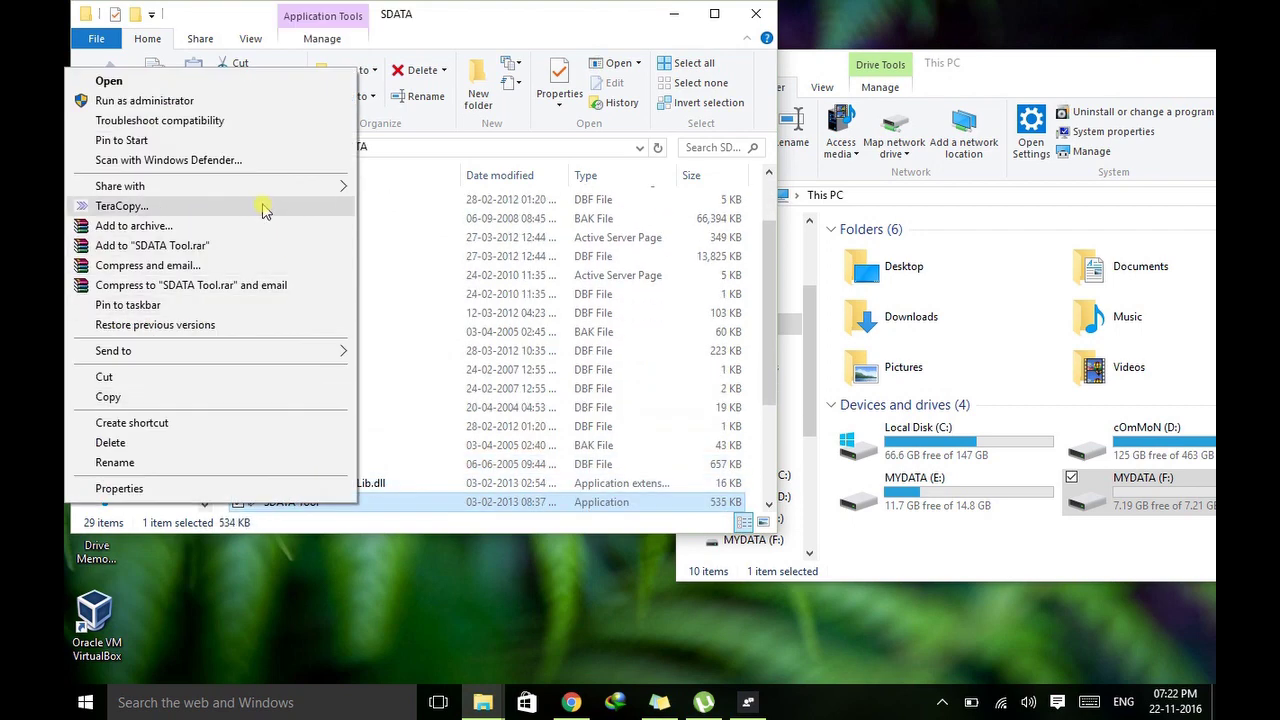
left_click(265, 102)
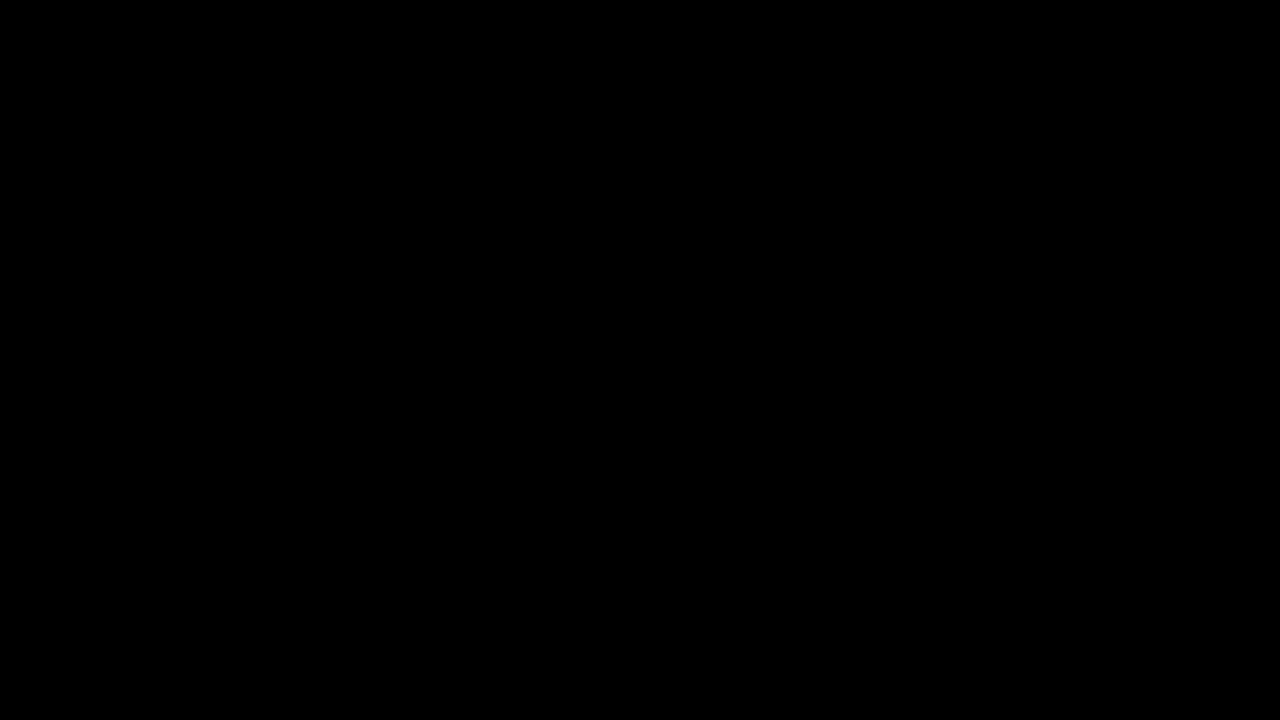
left_click(735, 385)
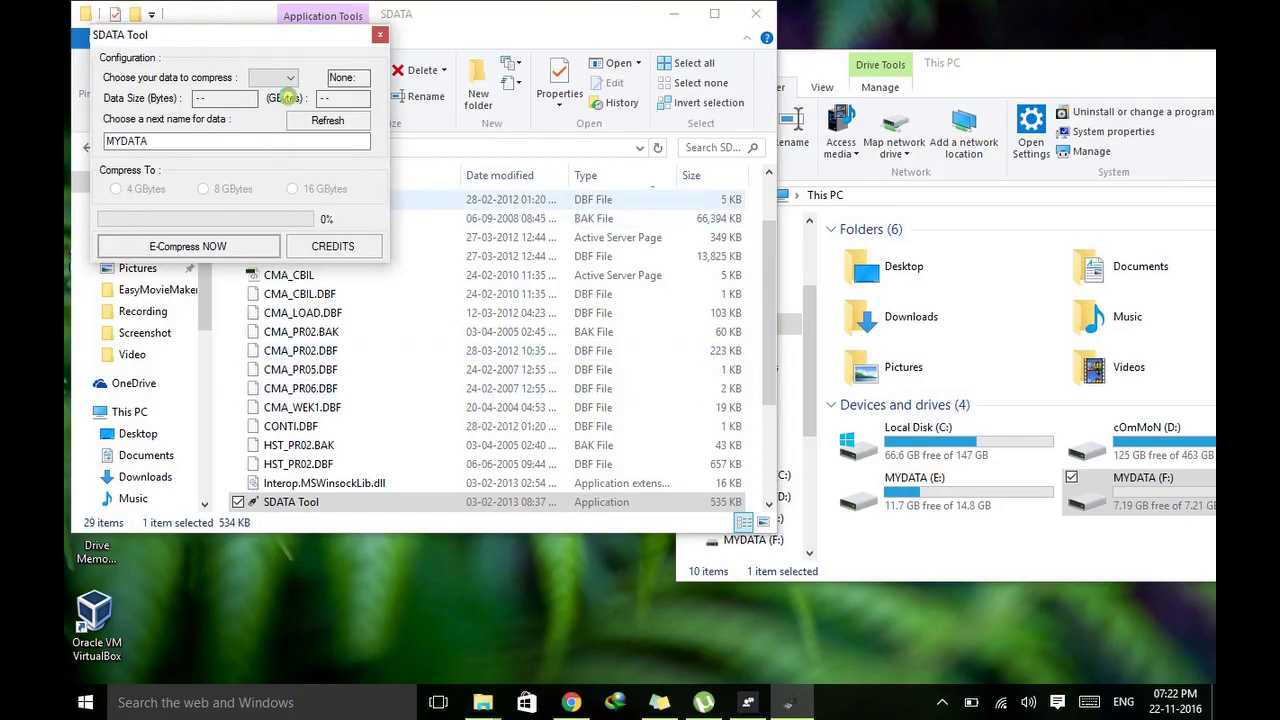
Step: Choose F:\ as the data to compress, dismiss the information message, and set the target size to 16 GBytes
left_click(275, 80)
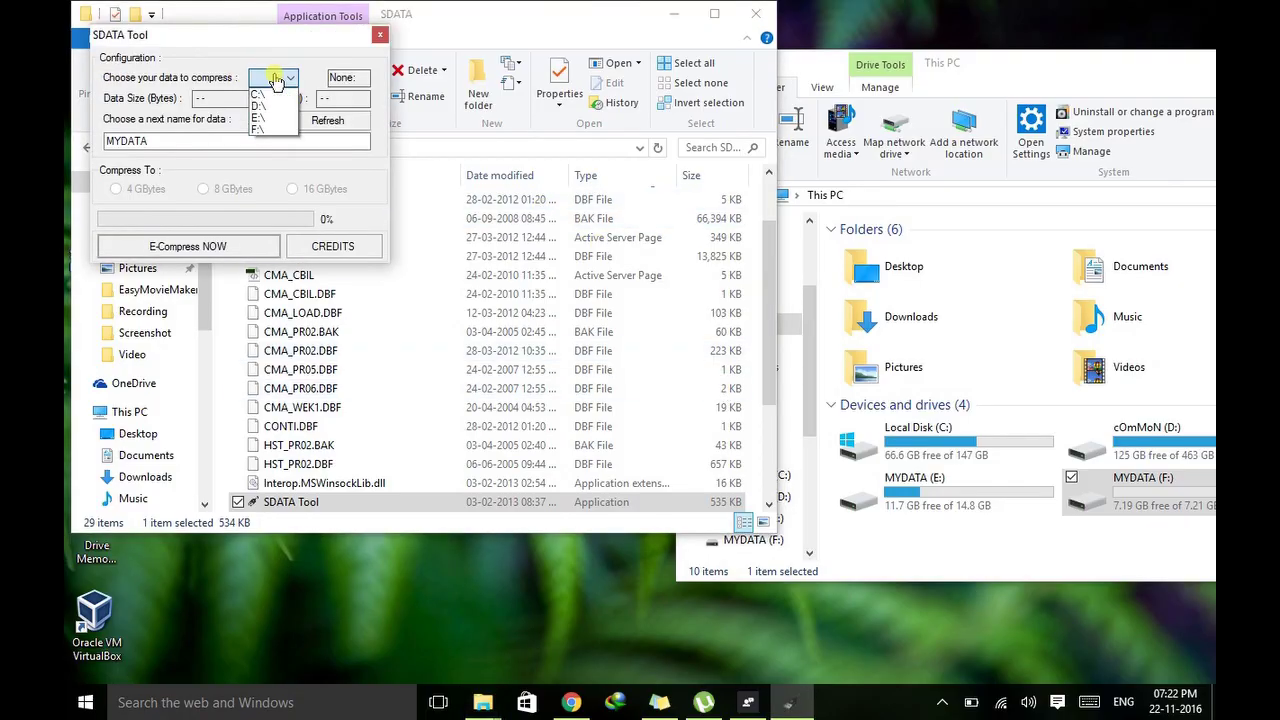
left_click(268, 136)
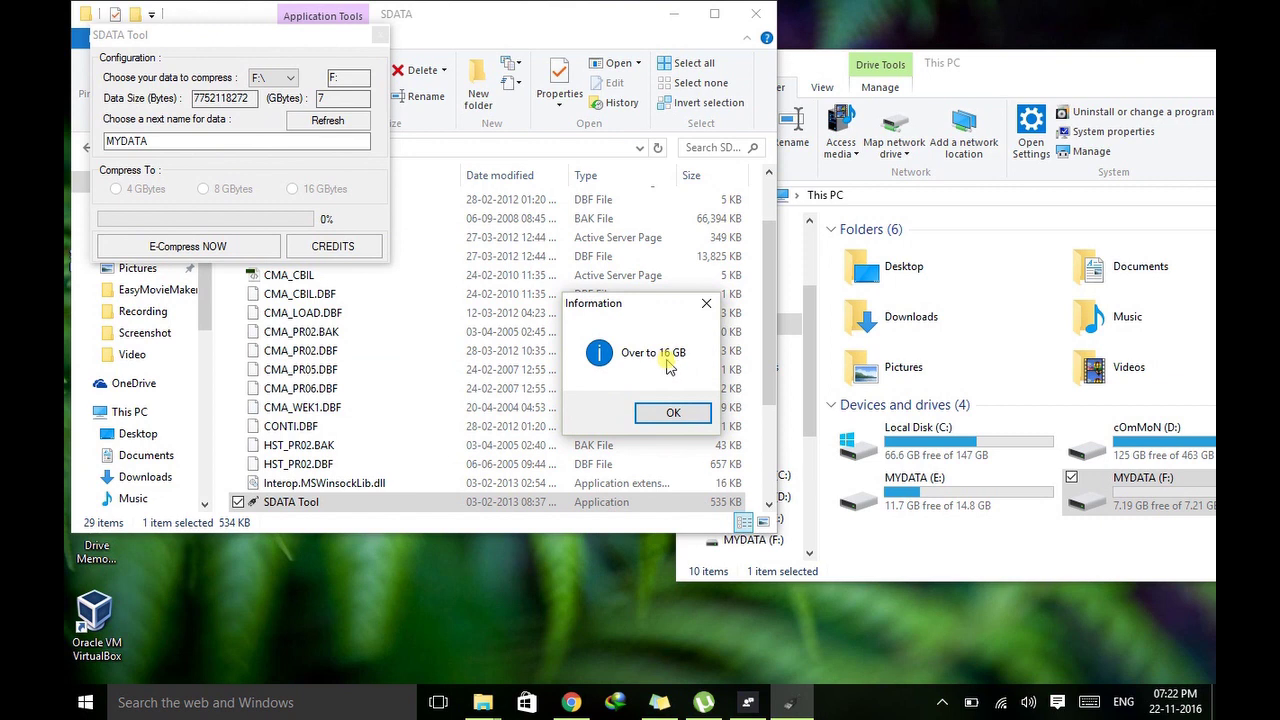
left_click(672, 414)
left_click(291, 189)
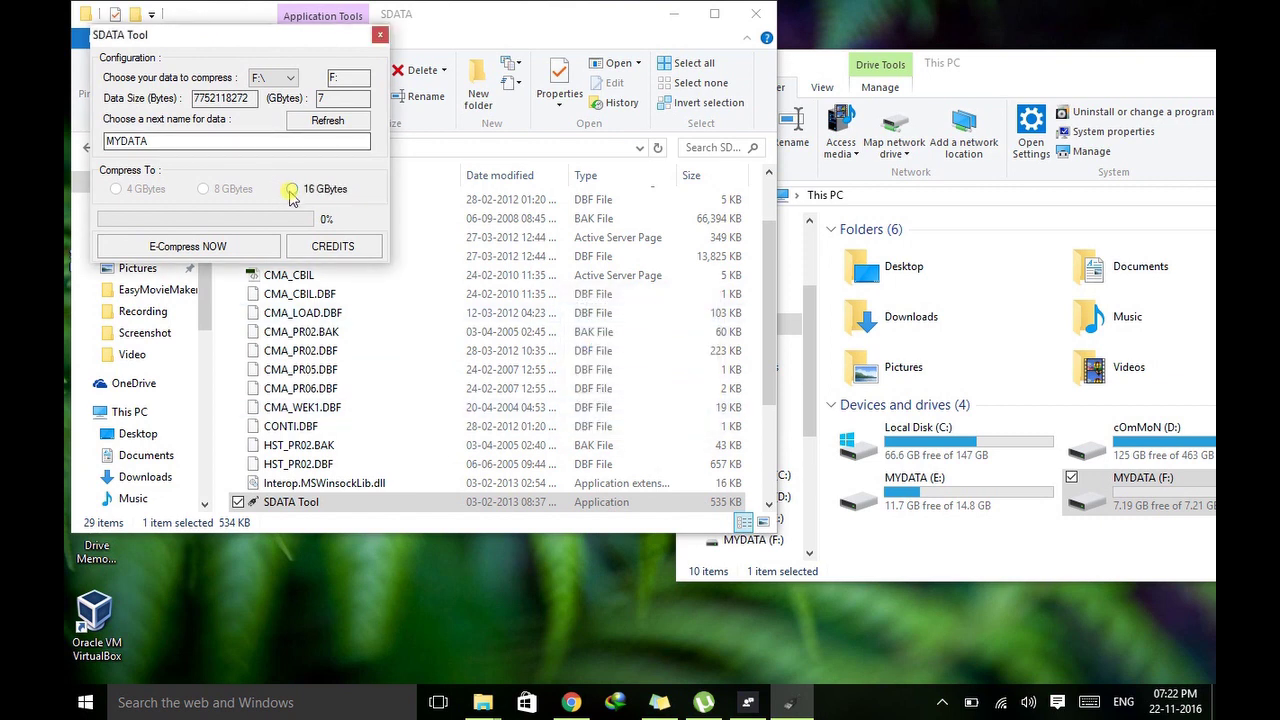
Step: Keep MYDATA as the next name for the data and start the compression of drive F:
left_click(260, 141)
double_click(116, 140)
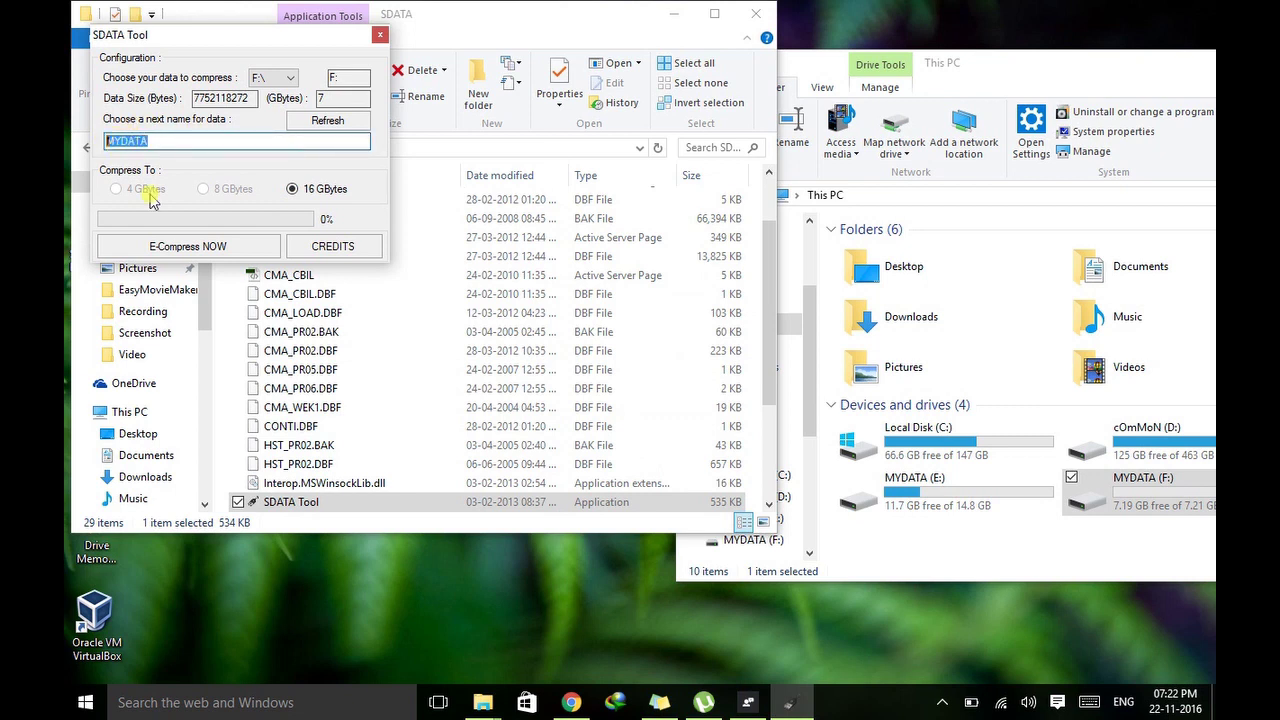
left_click(175, 245)
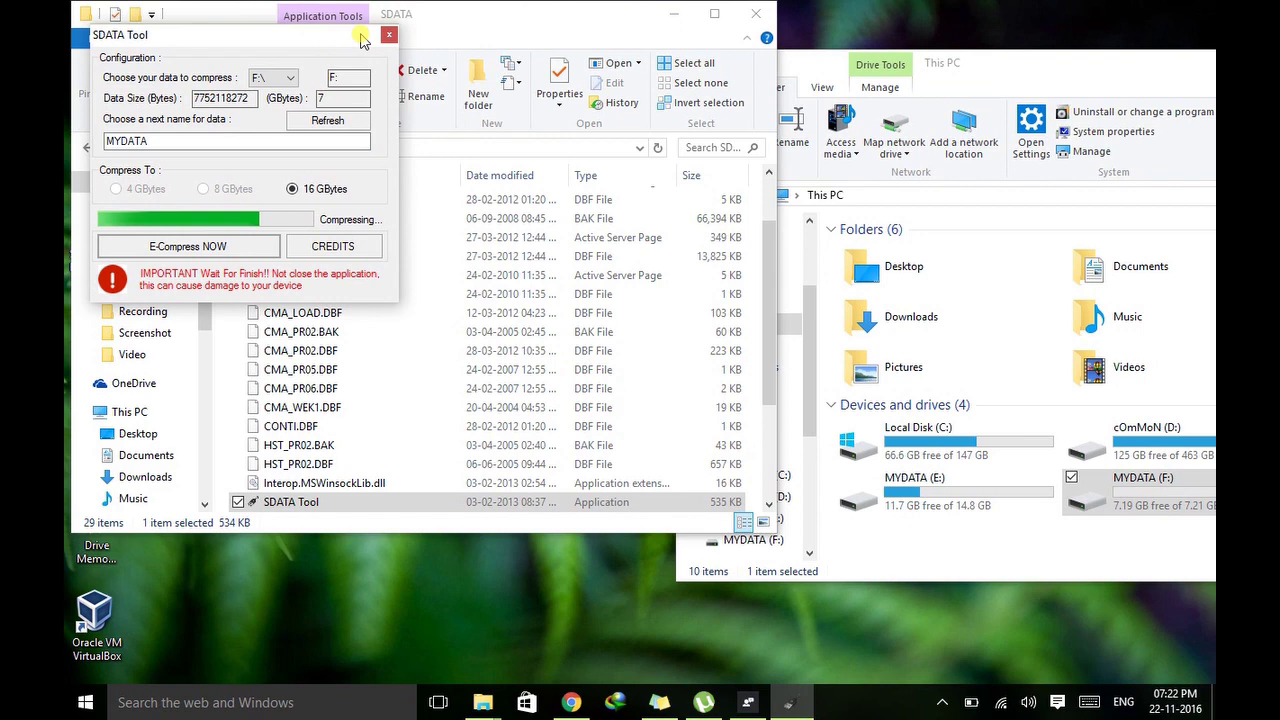
Step: Close the SDATA folder window and place the This PC window beside SDATA Tool
left_click(758, 28)
left_click_drag(806, 58, 601, 35)
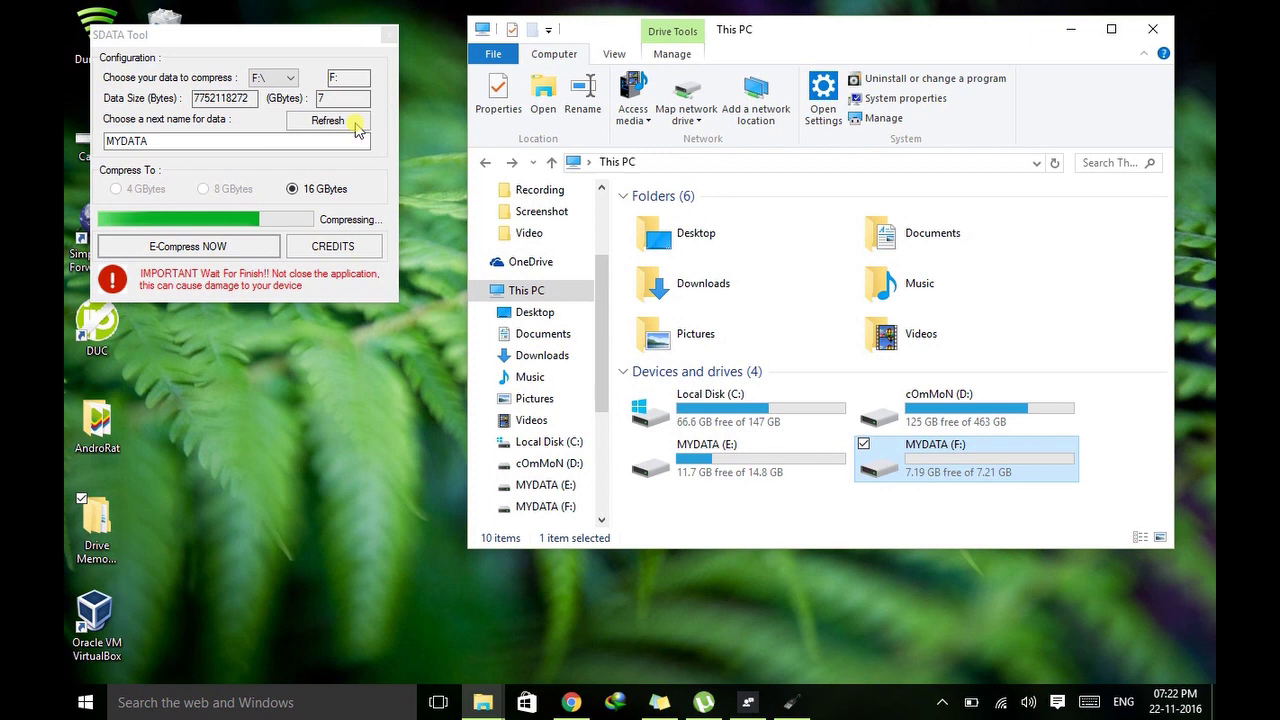
left_click(356, 128)
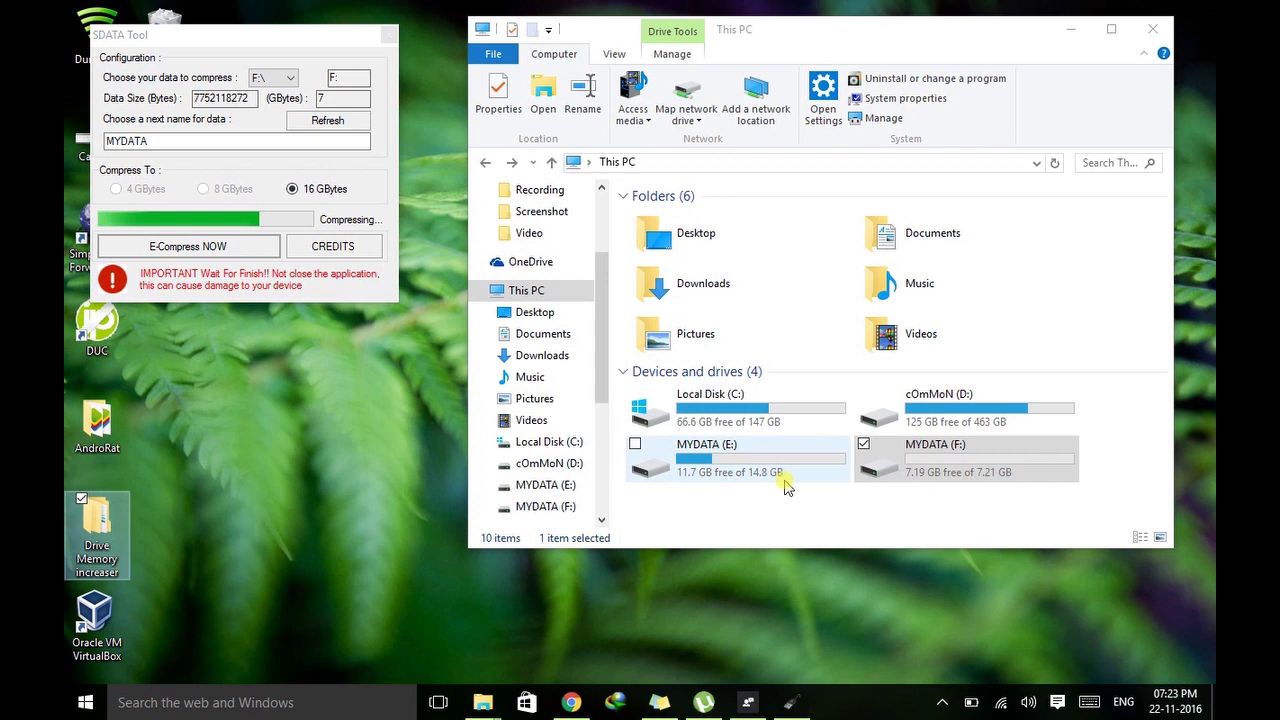
left_click(781, 514)
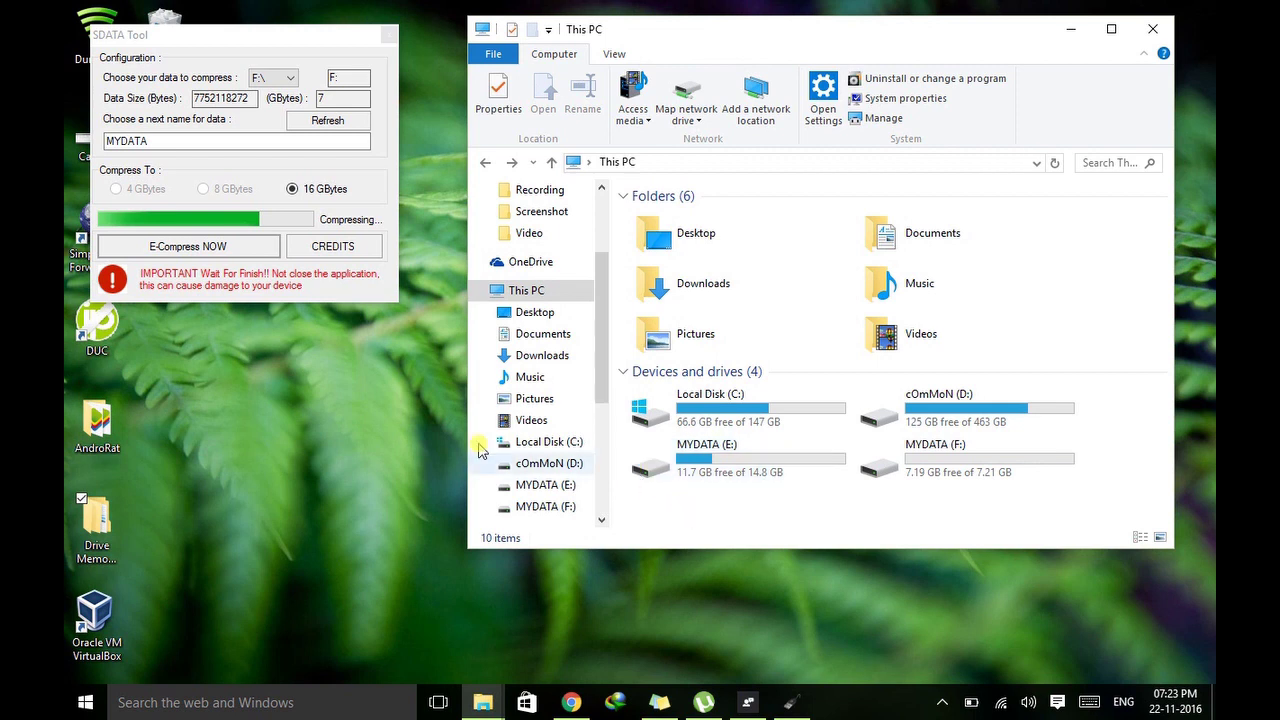
left_click(383, 413)
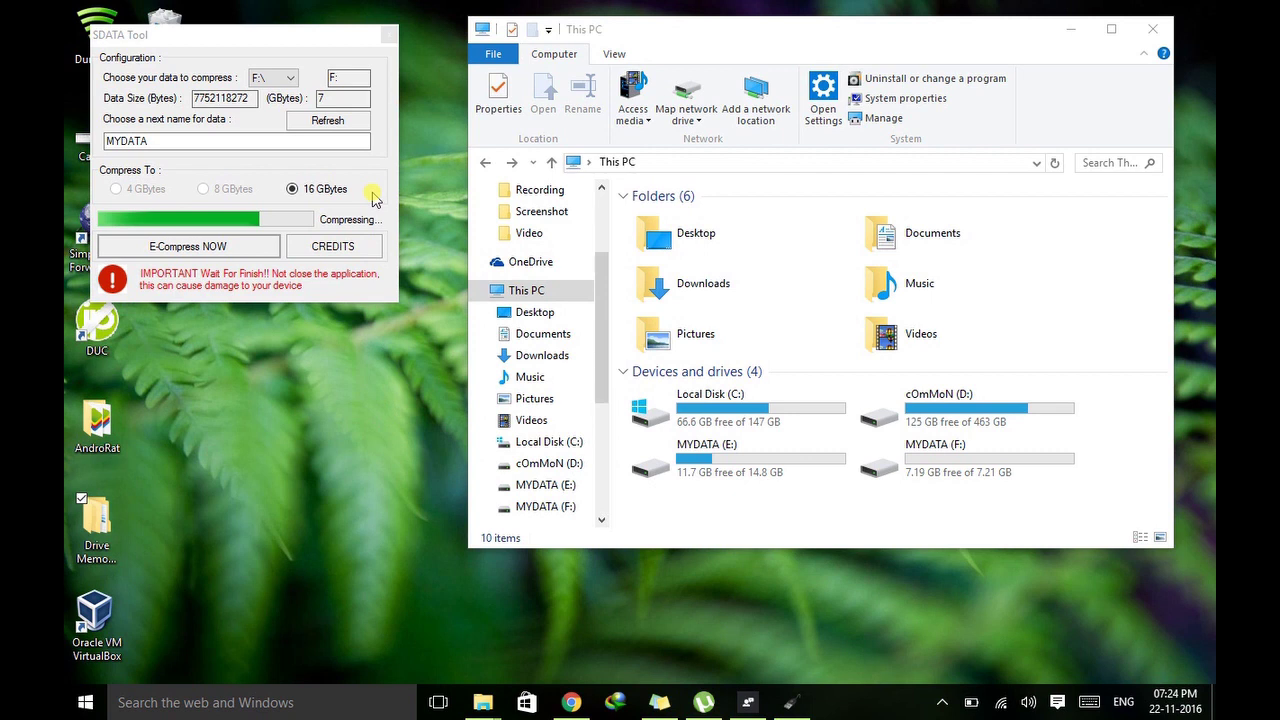
left_click(196, 504)
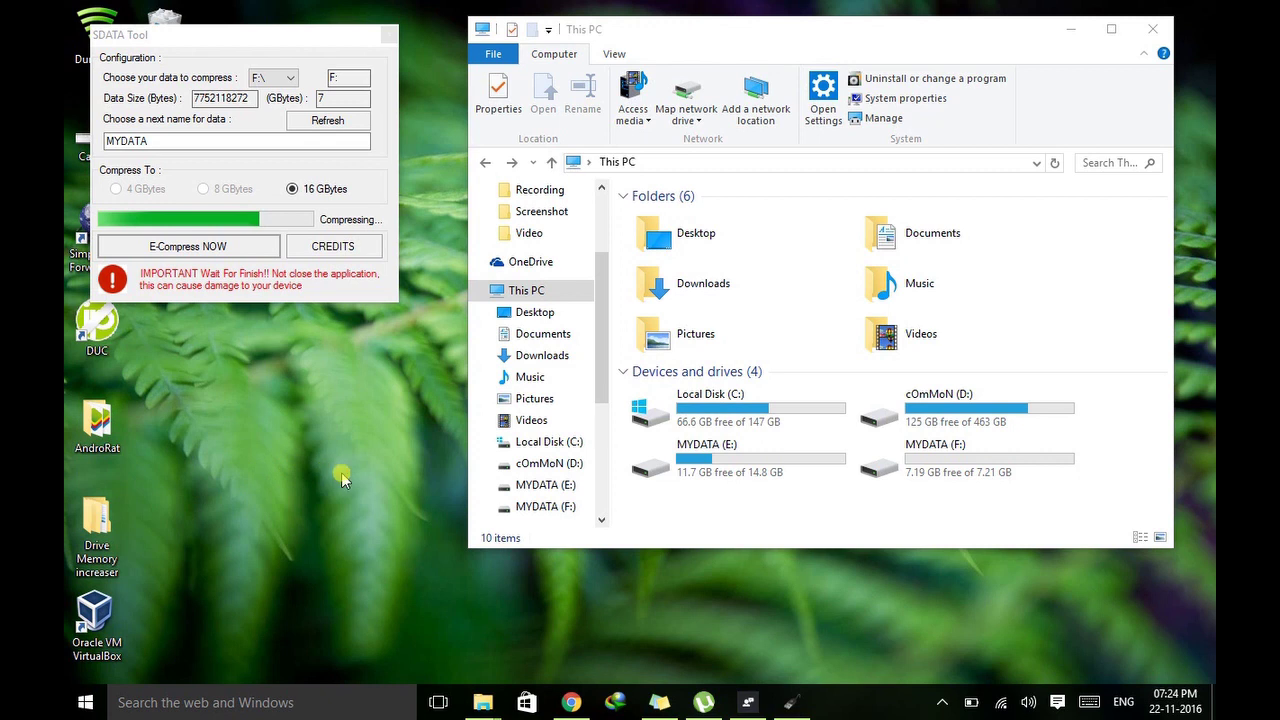
Step: Compare the free space and total size of MYDATA (E:) and MYDATA (F:) in This PC
left_click(772, 481)
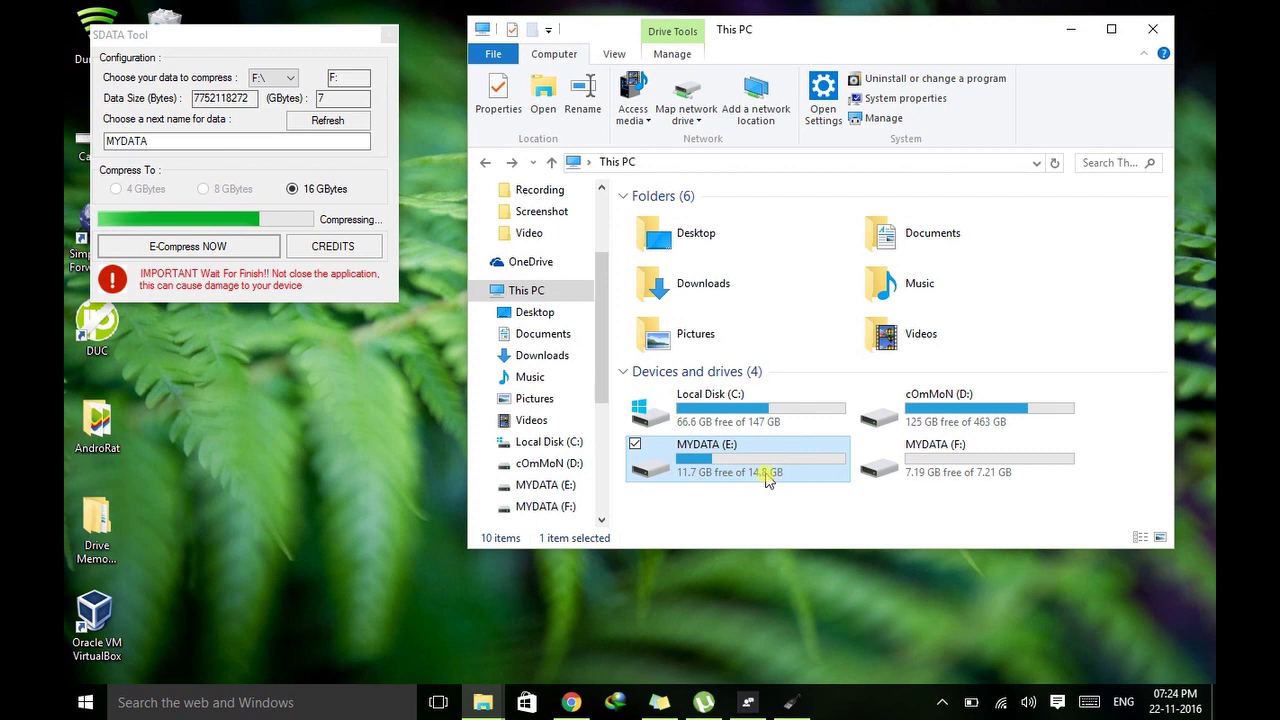
mouse_move(776, 477)
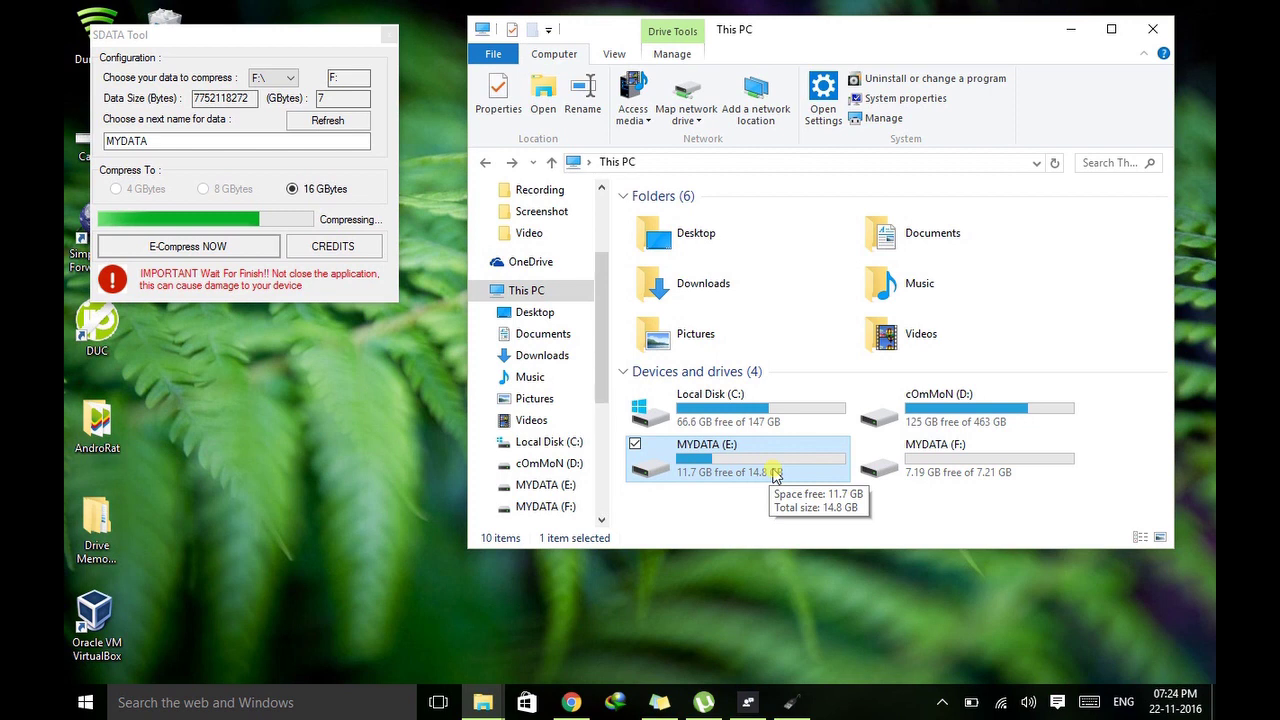
left_click(758, 510)
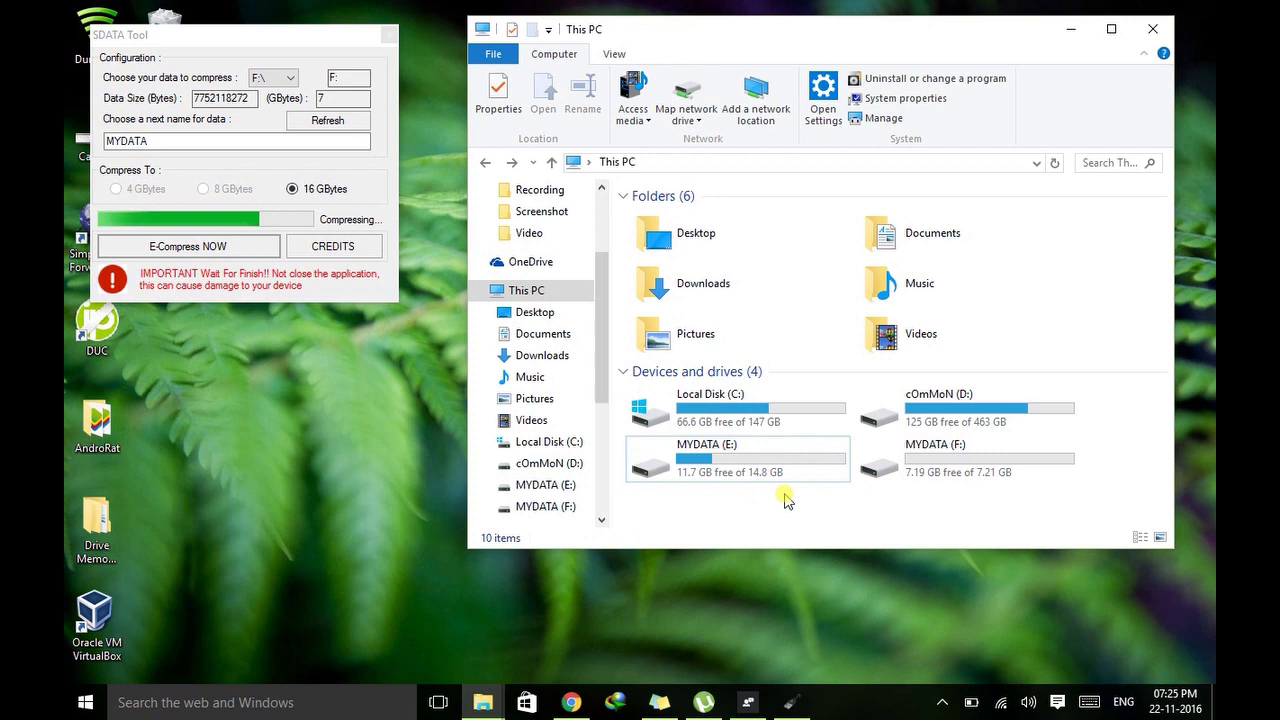
left_click(290, 120)
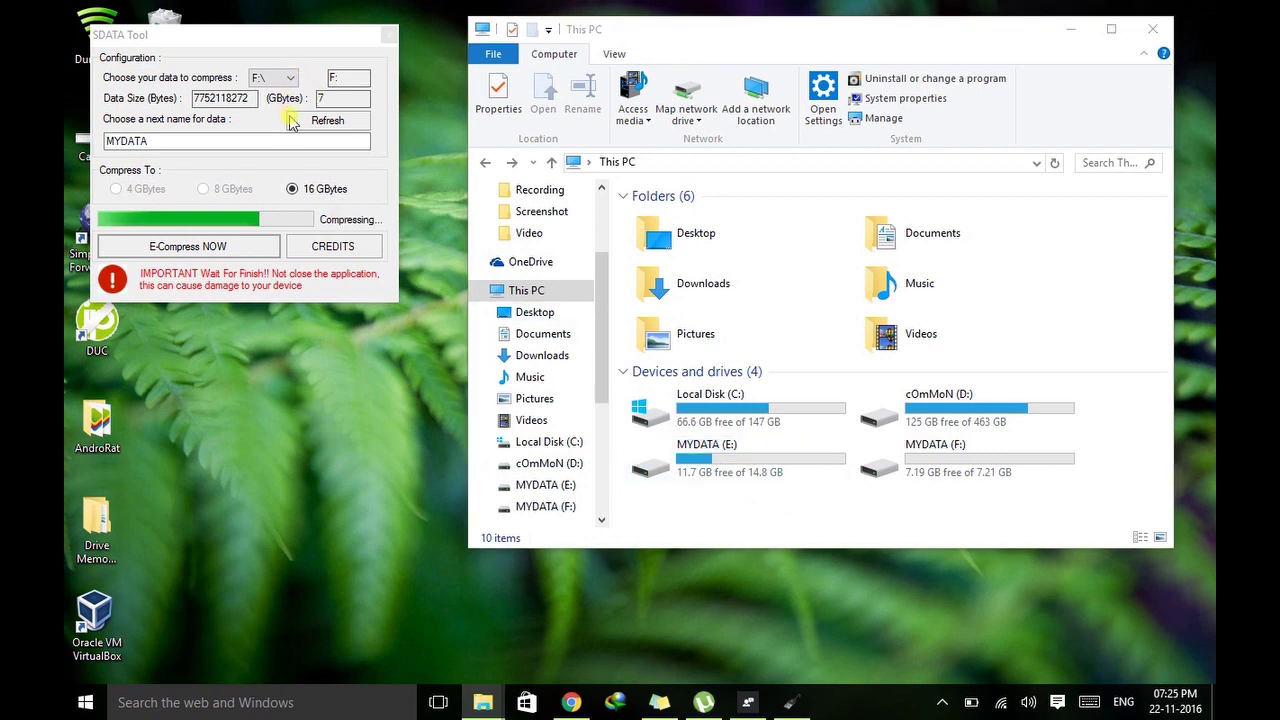
left_click(1005, 478)
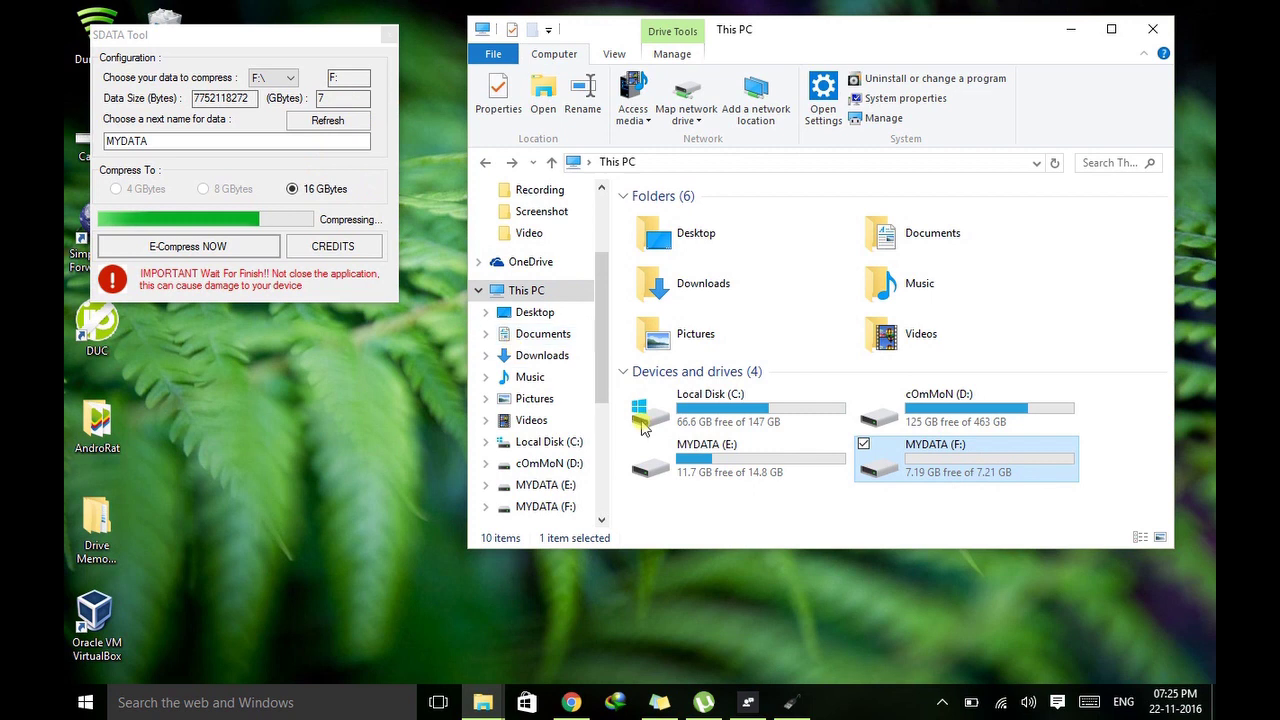
left_click(768, 474)
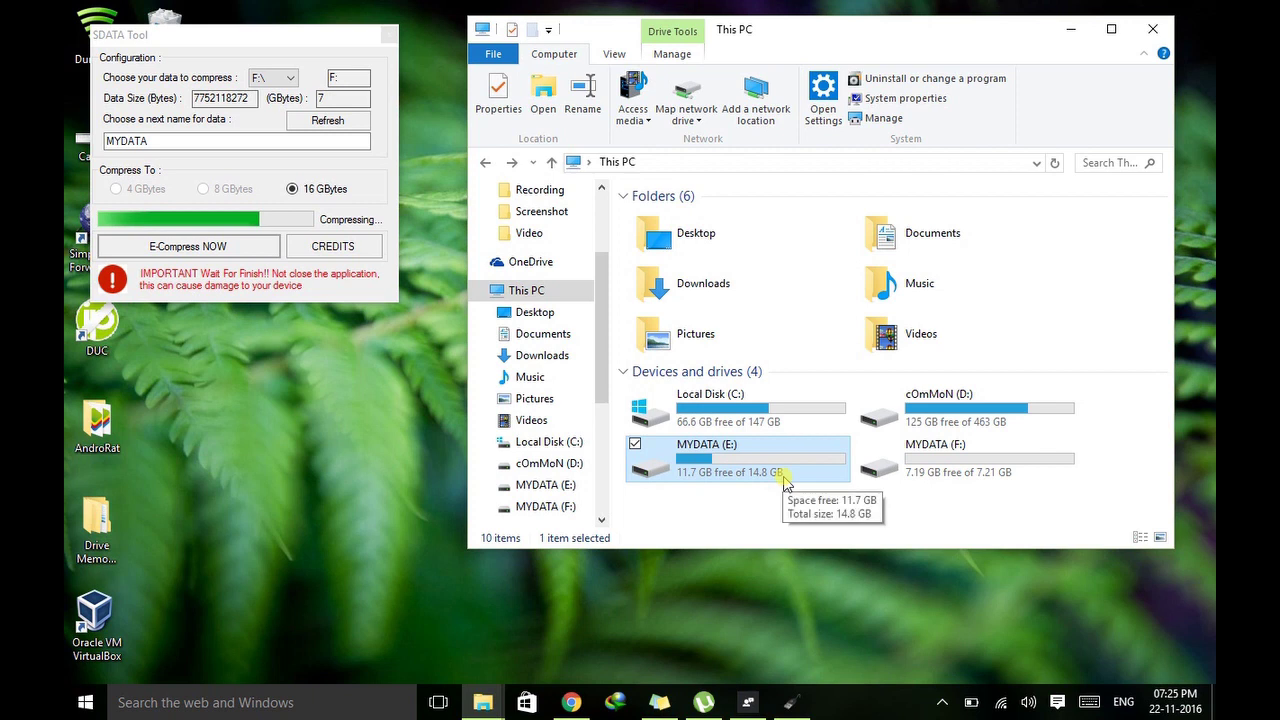
left_click(768, 508)
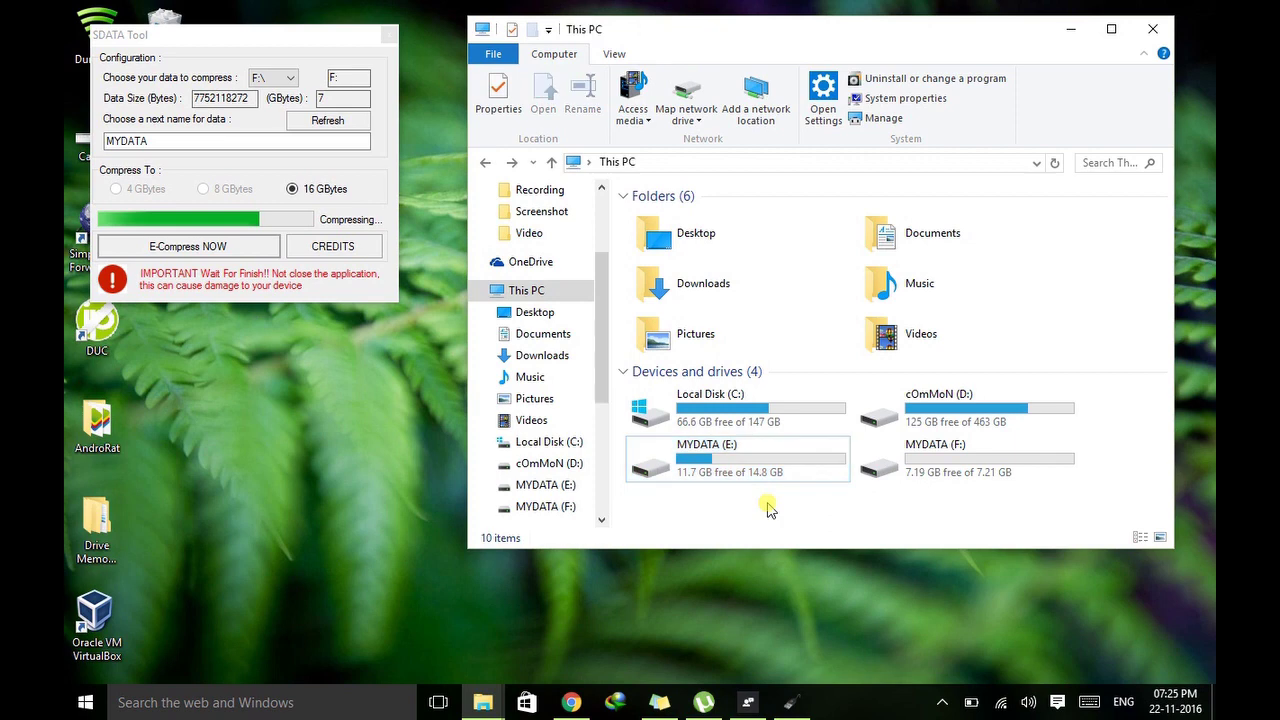
Step: Open Command Prompt and start the diskpart utility
key("super")
type("cmd")
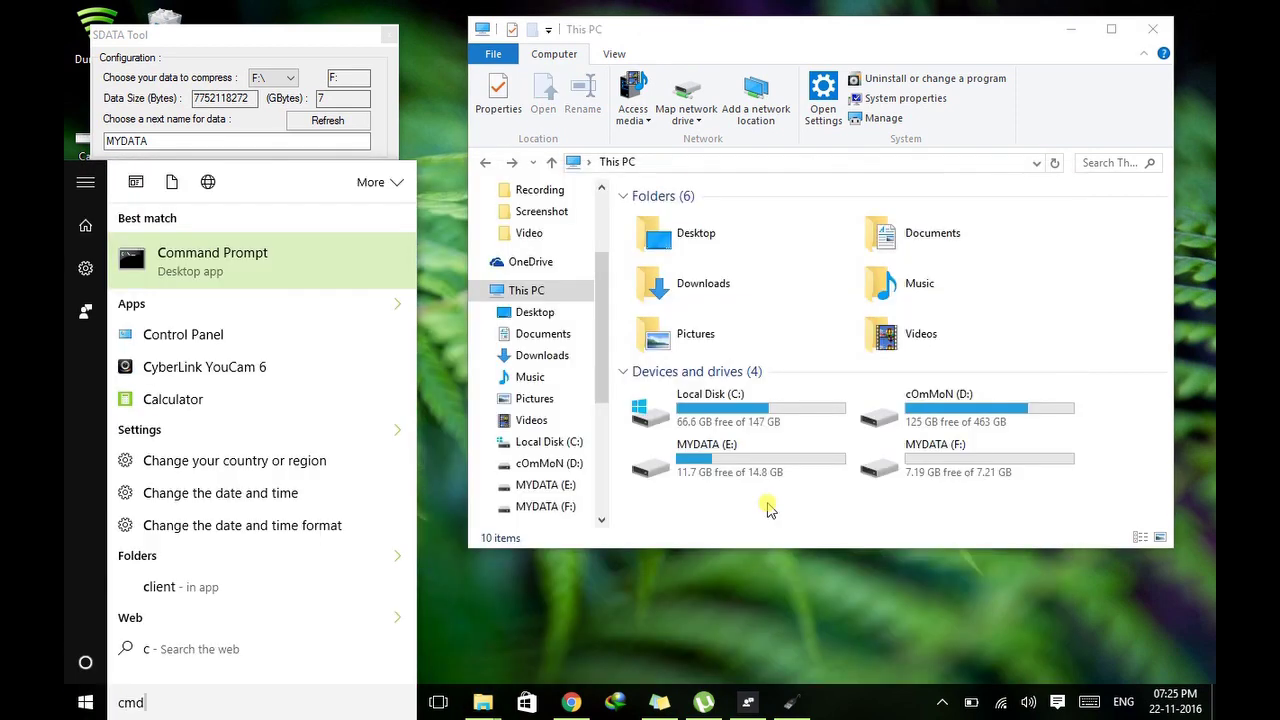
key("Return")
type("diskpart")
key("Return")
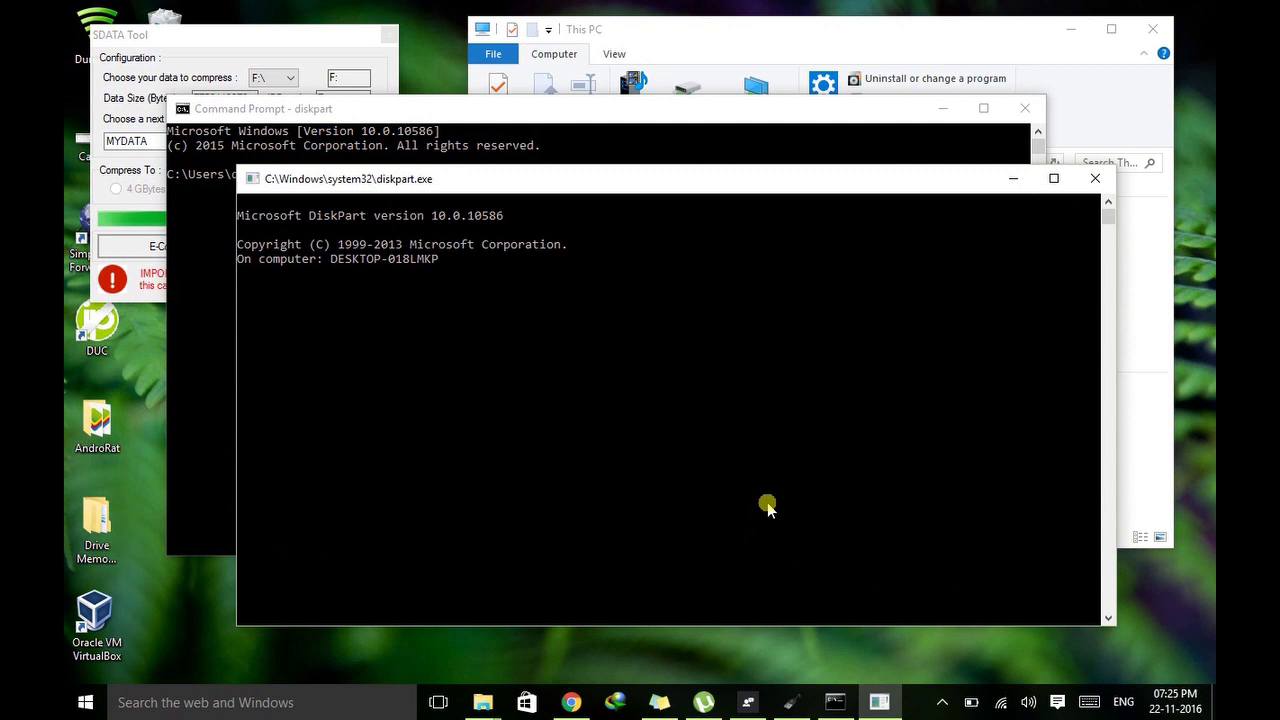
Step: Move the DiskPart window slightly over the Command Prompt and cancel the text selection in the console
left_click(626, 478)
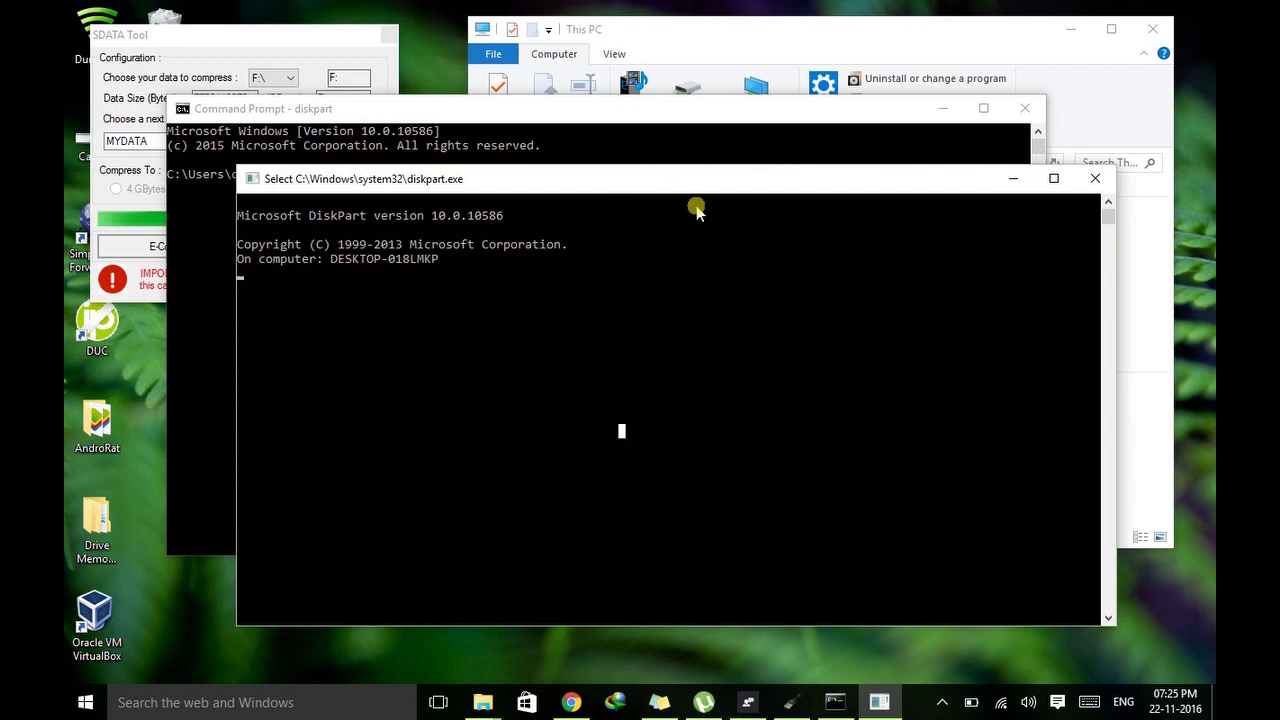
left_click_drag(643, 185, 624, 161)
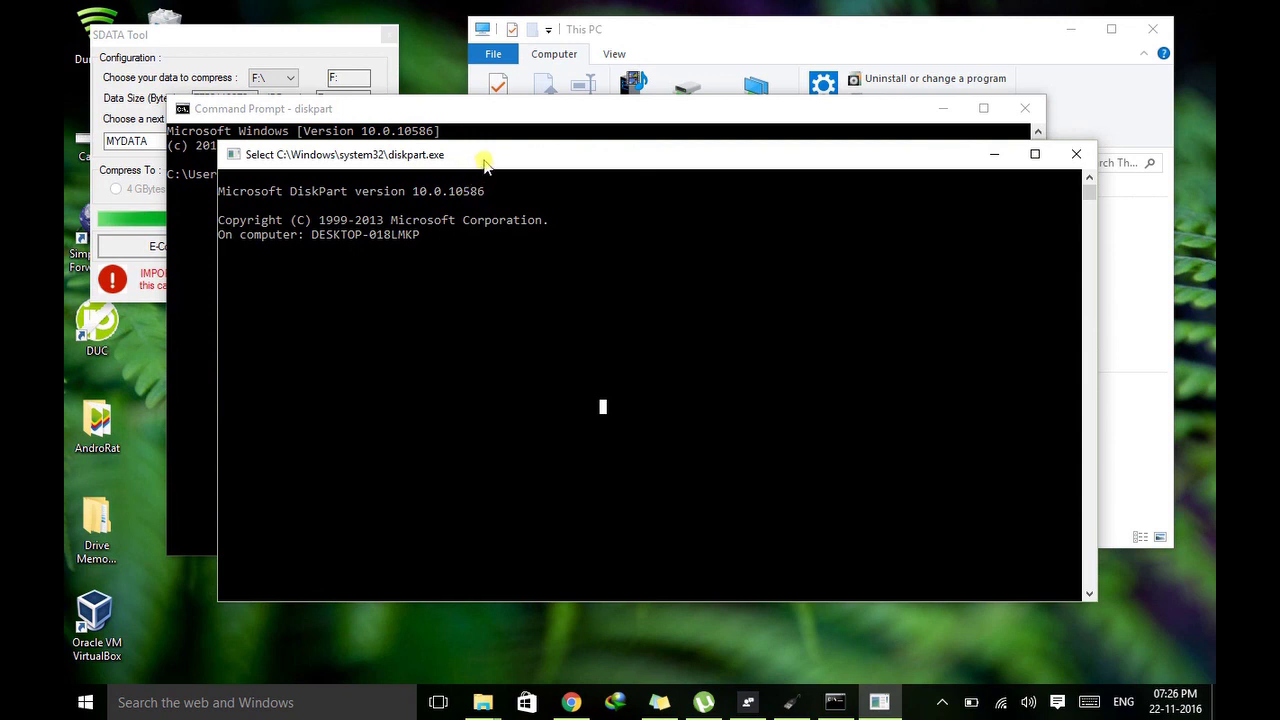
left_click(308, 42)
left_click(465, 242)
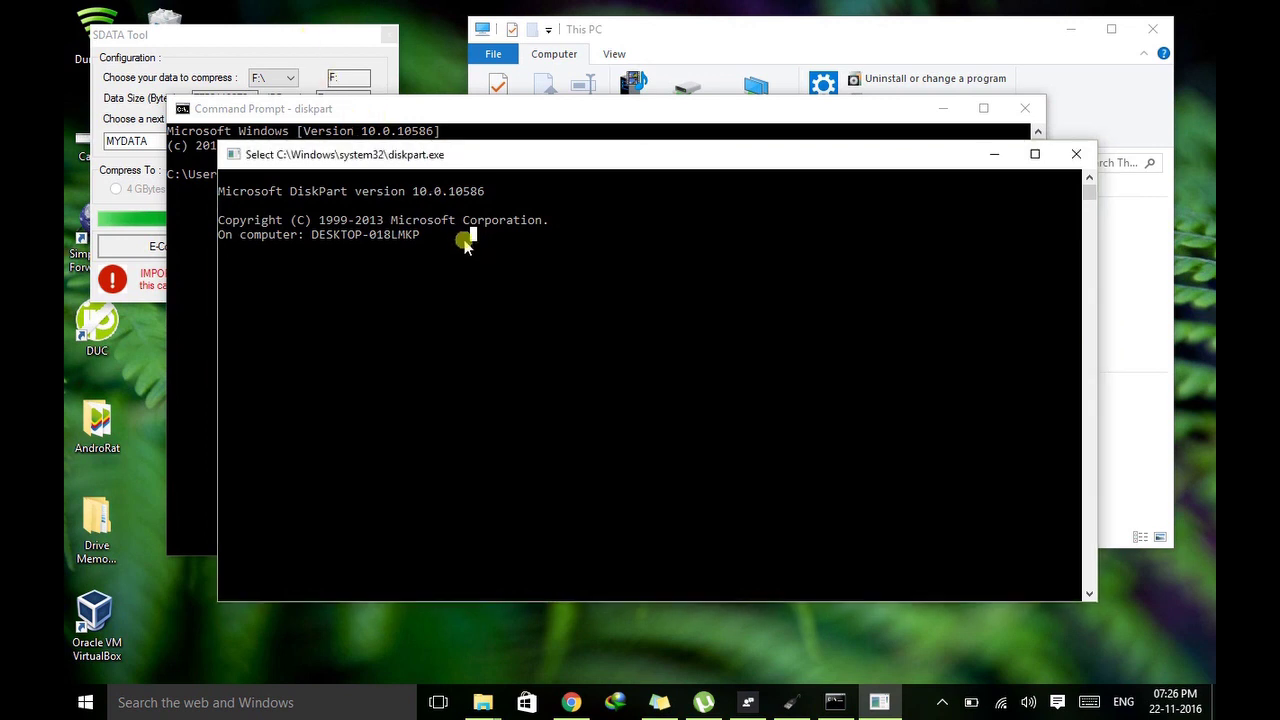
left_click(466, 240)
key("Escape")
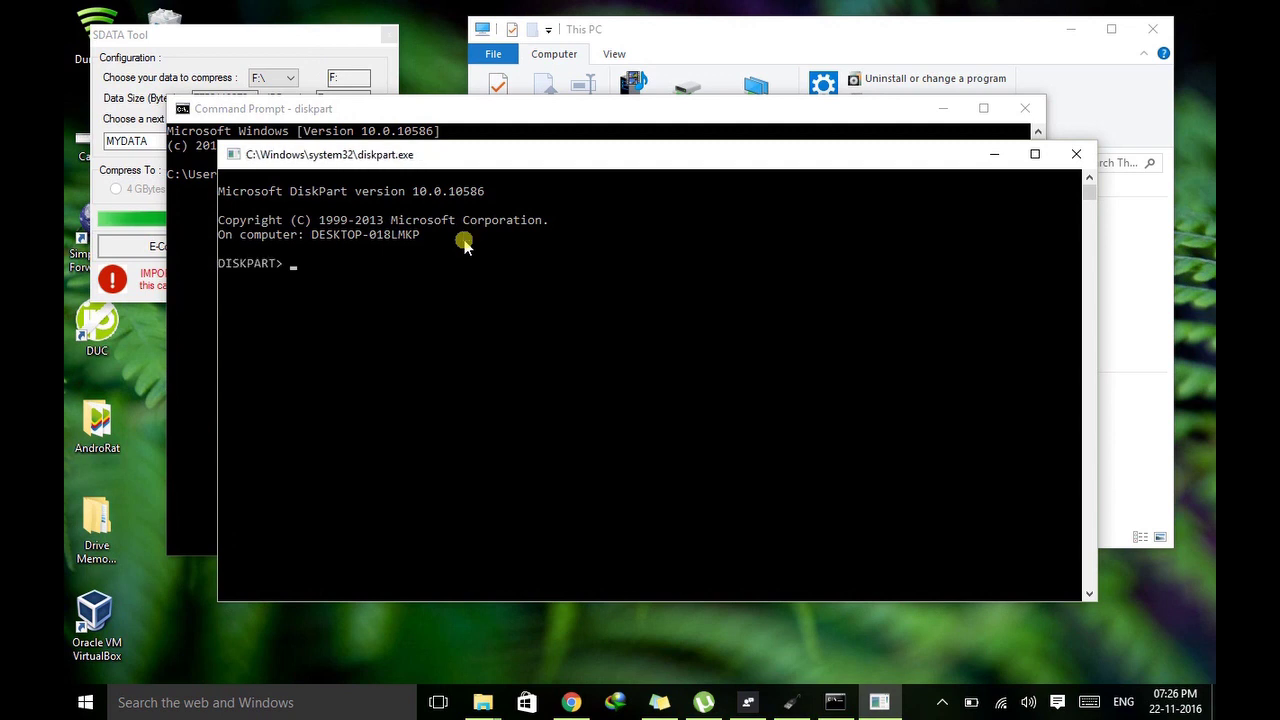
Step: Run list disk in DiskPart and highlight the sizes of Disk 0 and Disk 1 to check them
left_click(481, 262)
left_click(531, 281)
type("list disk")
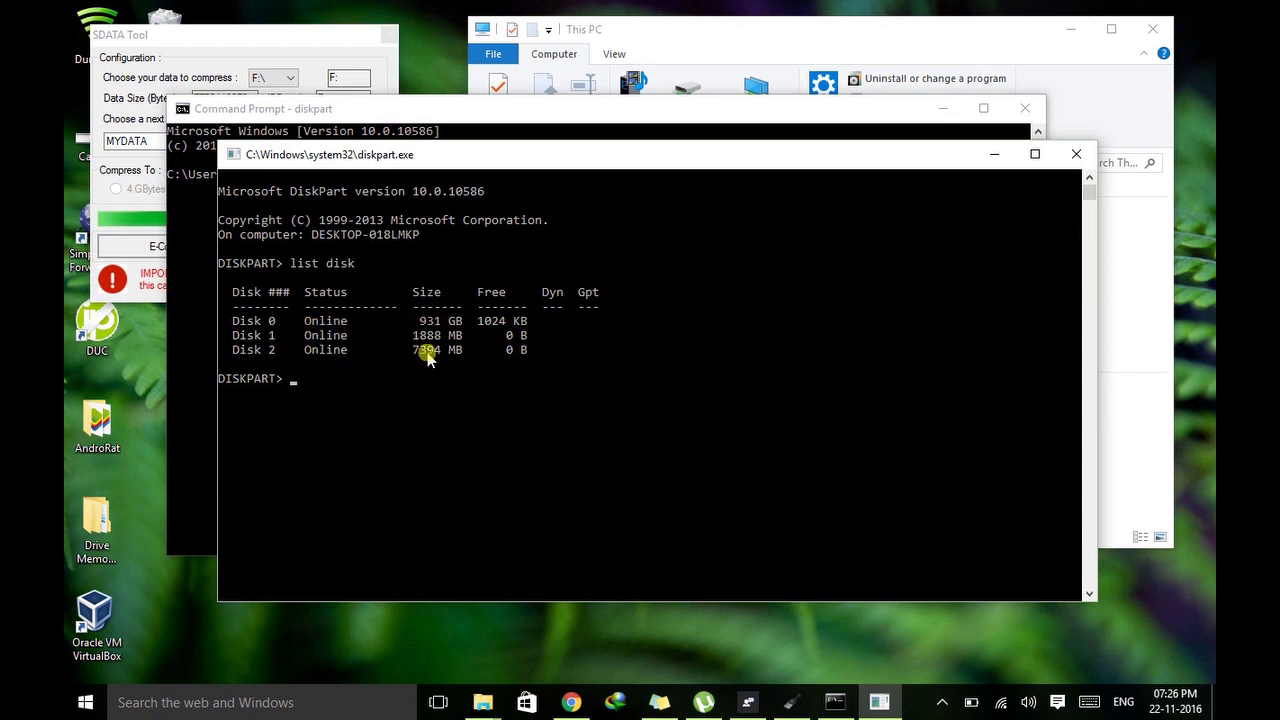
left_click_drag(467, 324, 423, 323)
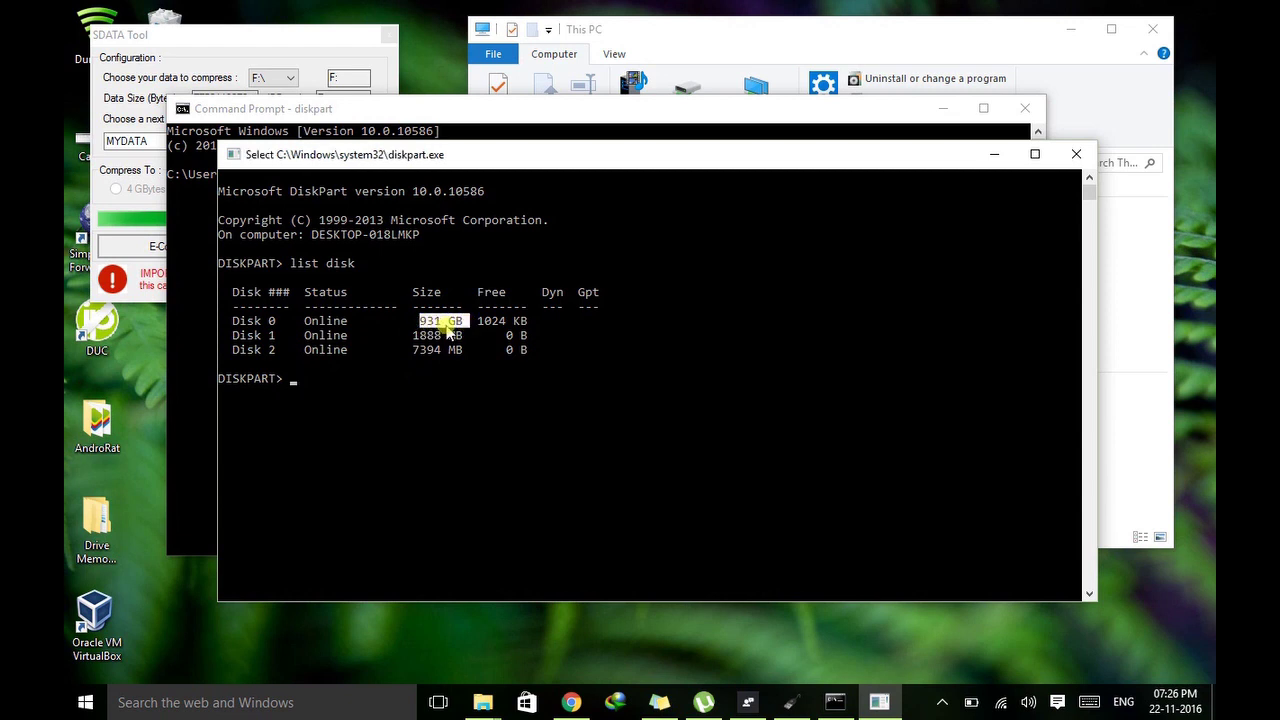
left_click_drag(467, 337, 420, 344)
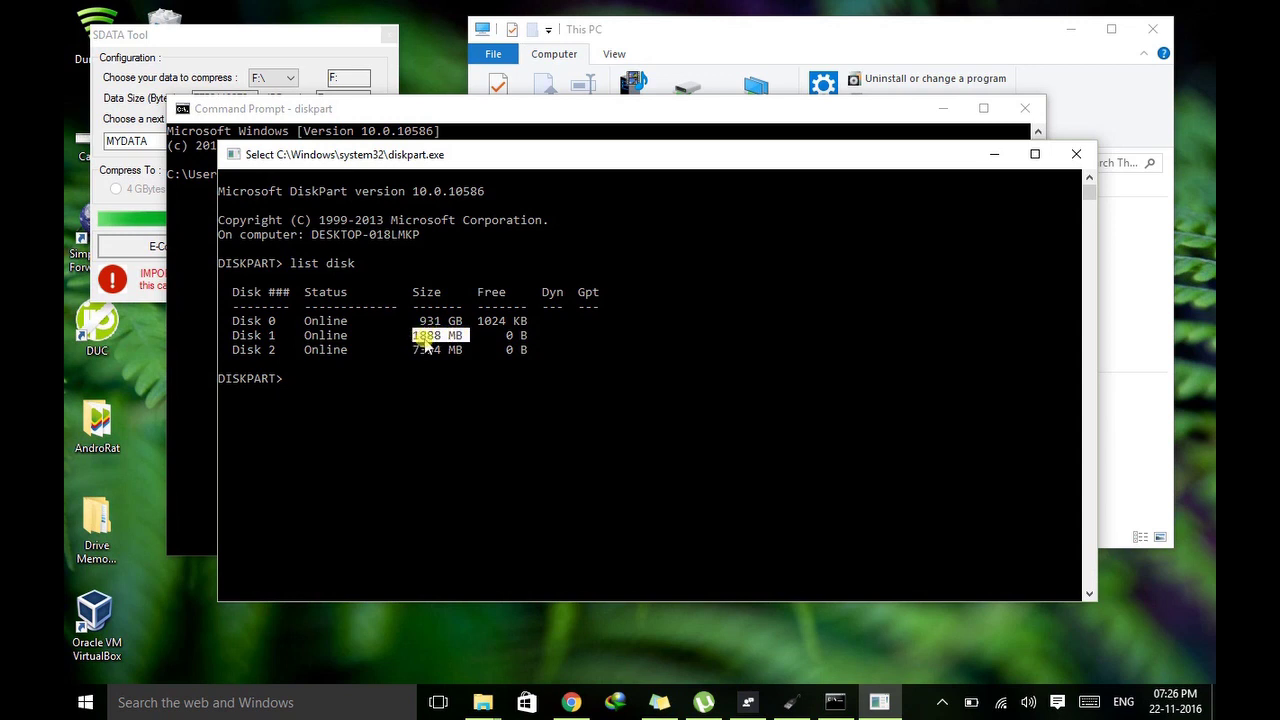
Step: Highlight the sizes of Disk 1 and Disk 2 in the disk list, and exit DiskPart and Command Prompt
left_click(466, 350)
left_click_drag(466, 350, 418, 340)
left_click_drag(450, 337, 420, 342)
type("e")
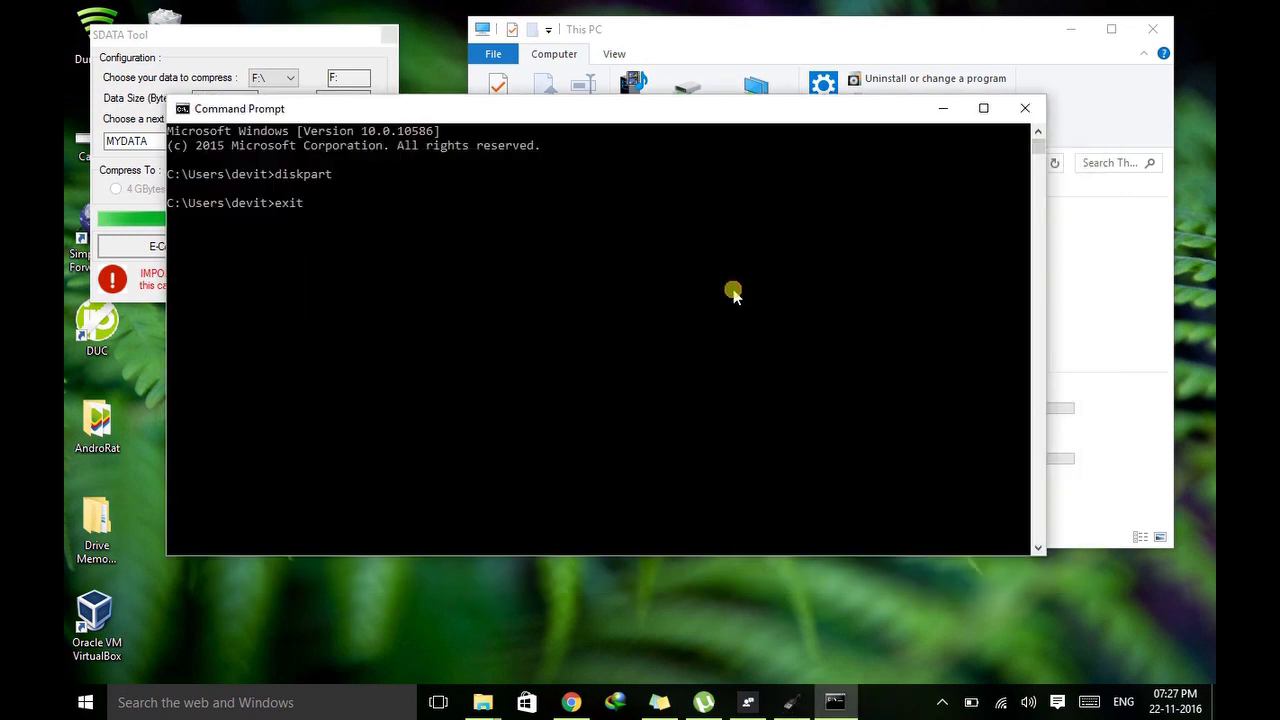
key("Return")
Step: Open the Format dialog for MYDATA (E:), check its available capacity options, and close it without formatting
left_click(798, 462)
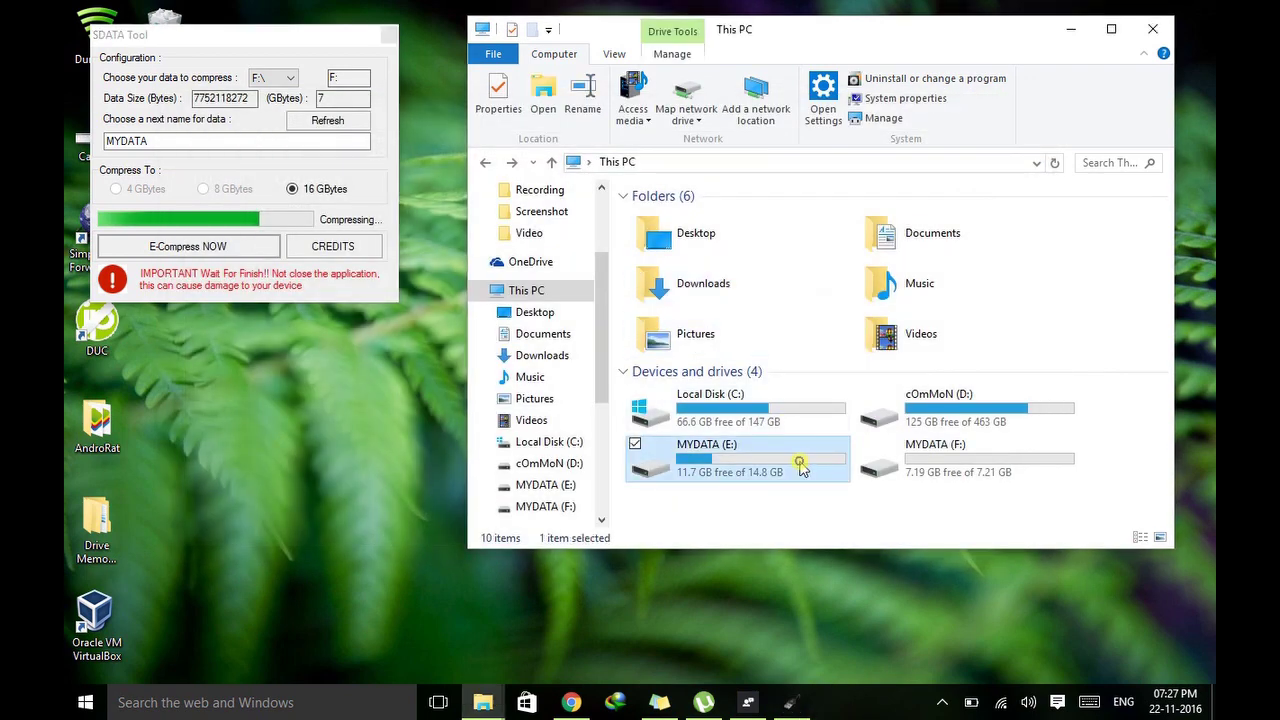
right_click(800, 466)
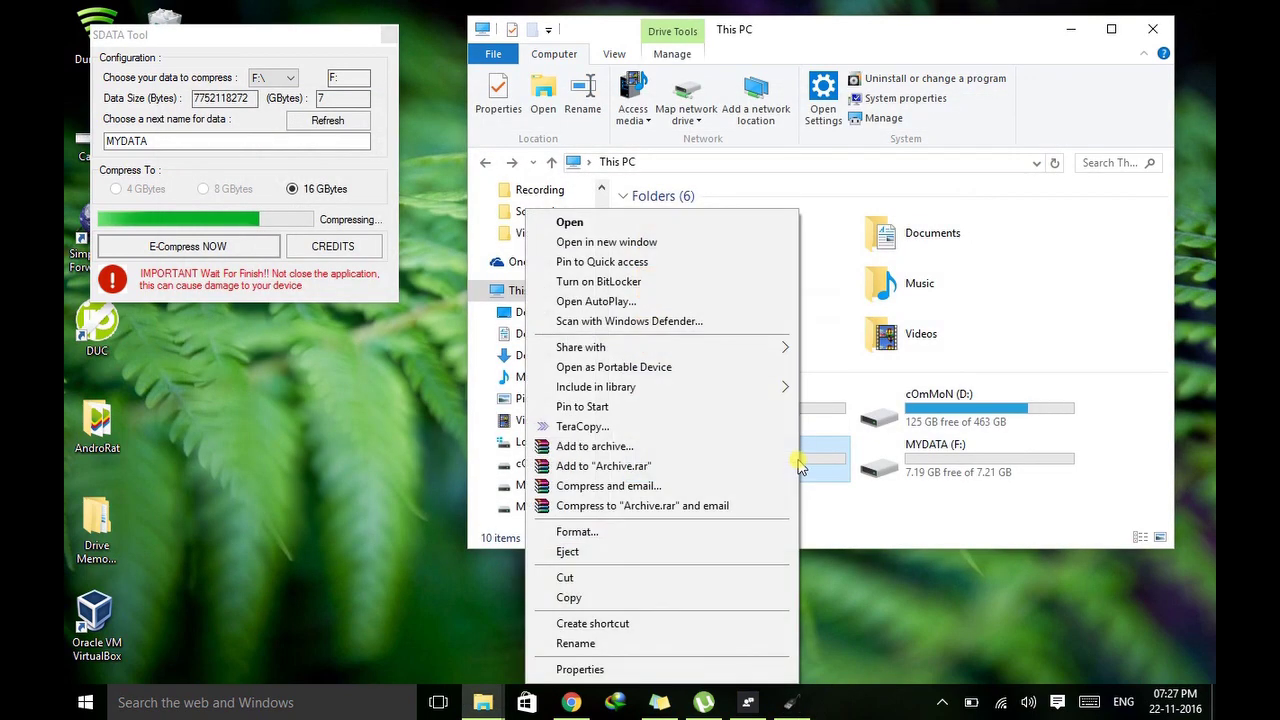
left_click(680, 538)
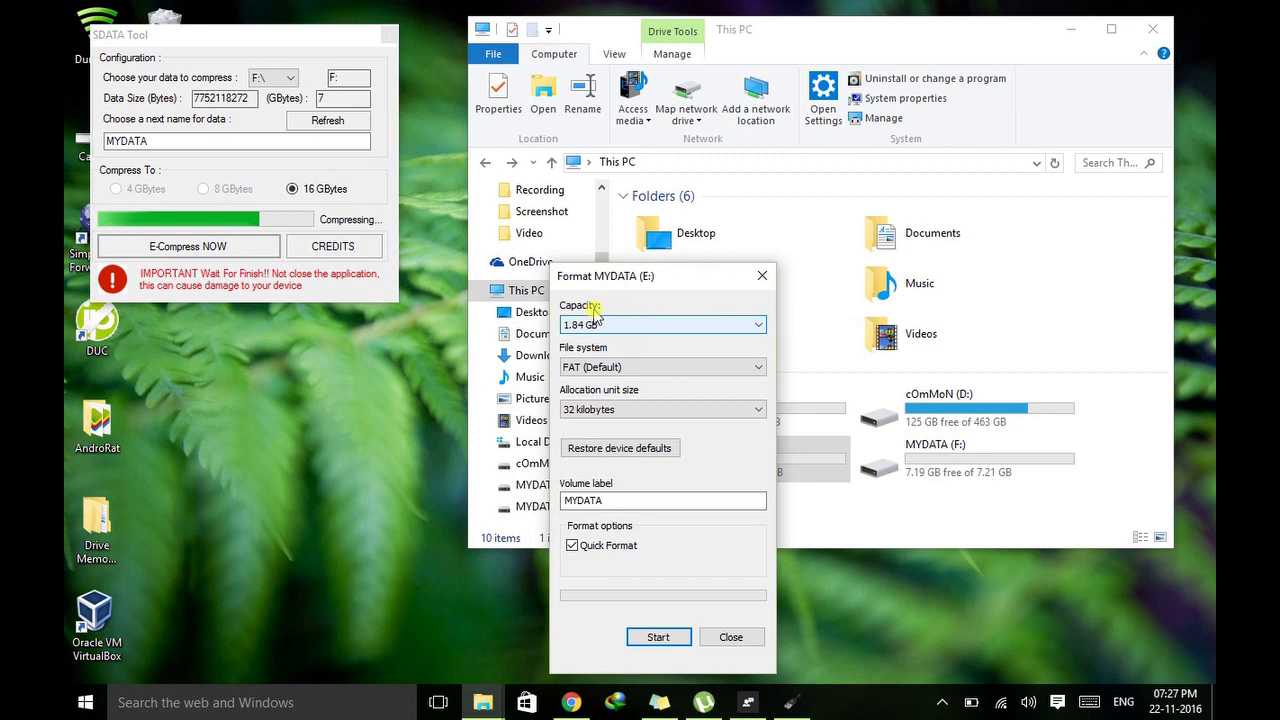
left_click(599, 333)
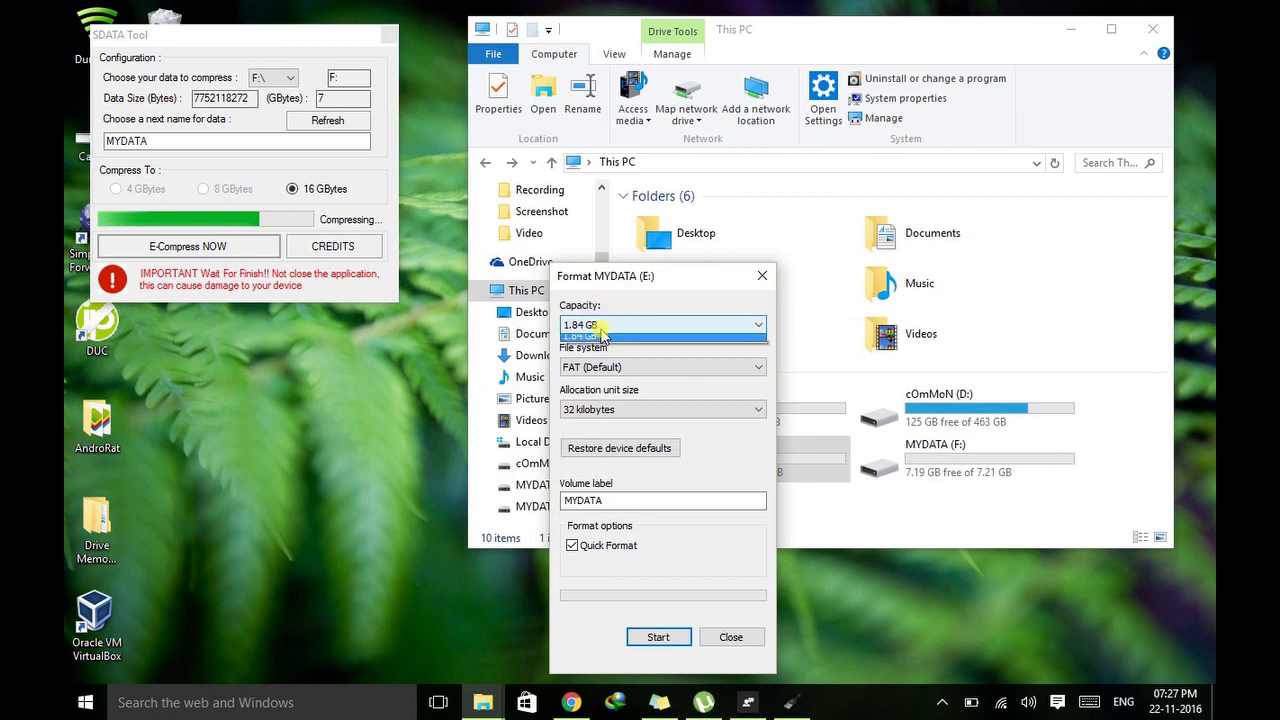
left_click(601, 336)
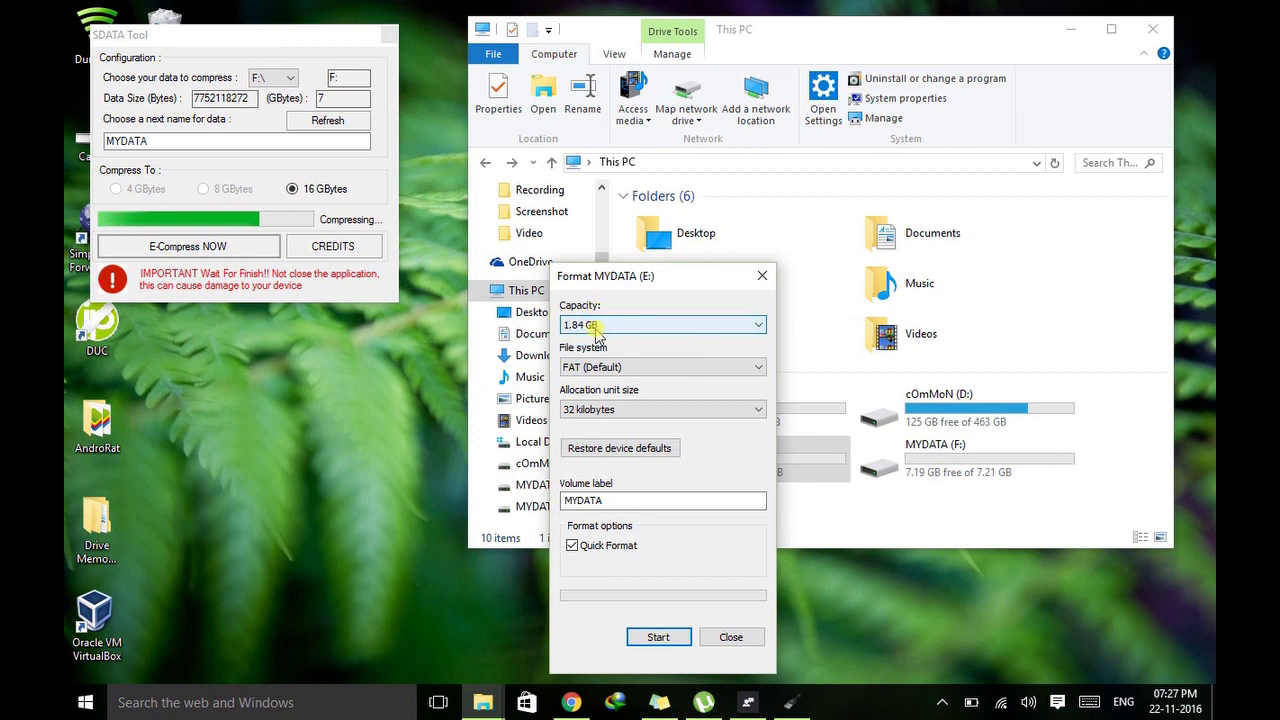
left_click(599, 333)
left_click(596, 333)
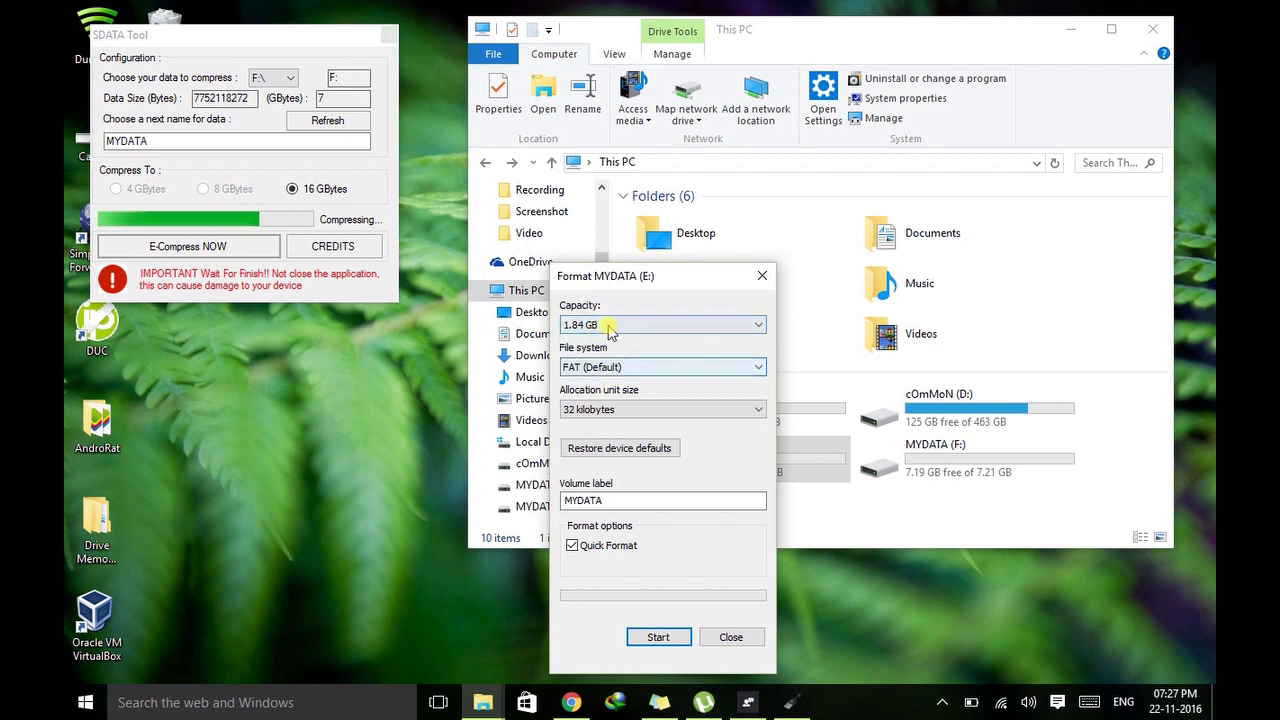
left_click(588, 331)
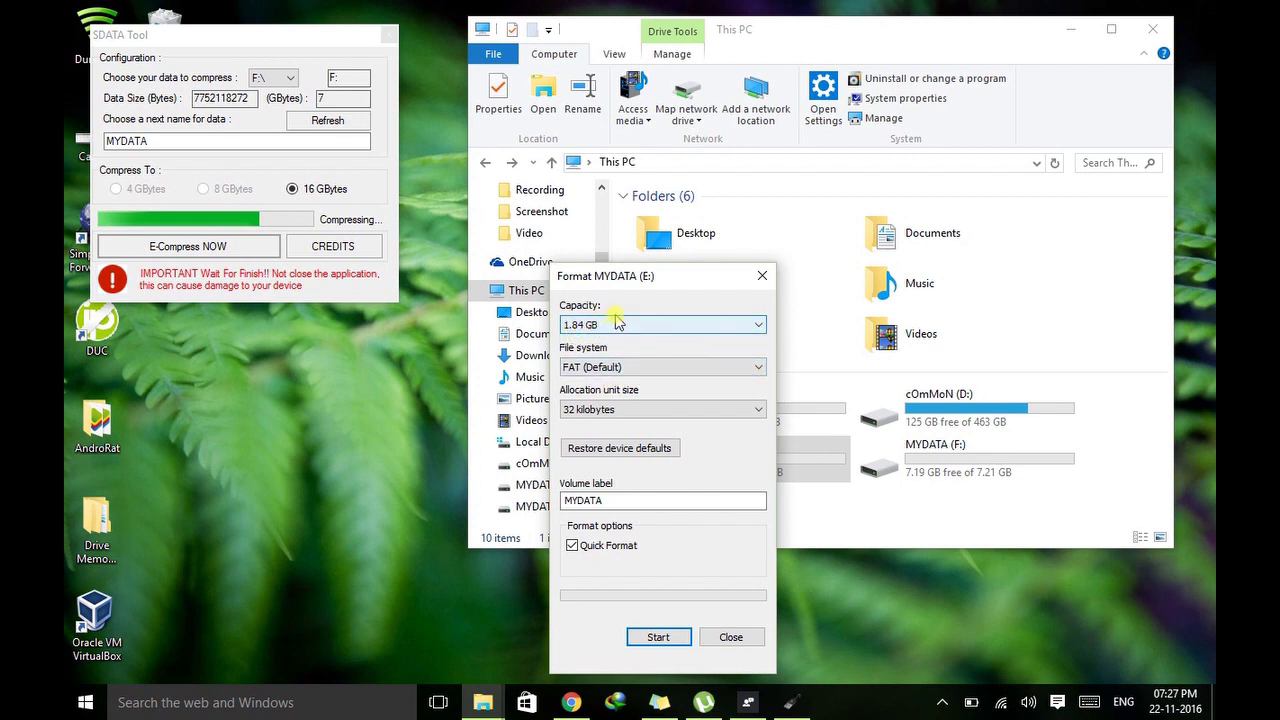
left_click(729, 637)
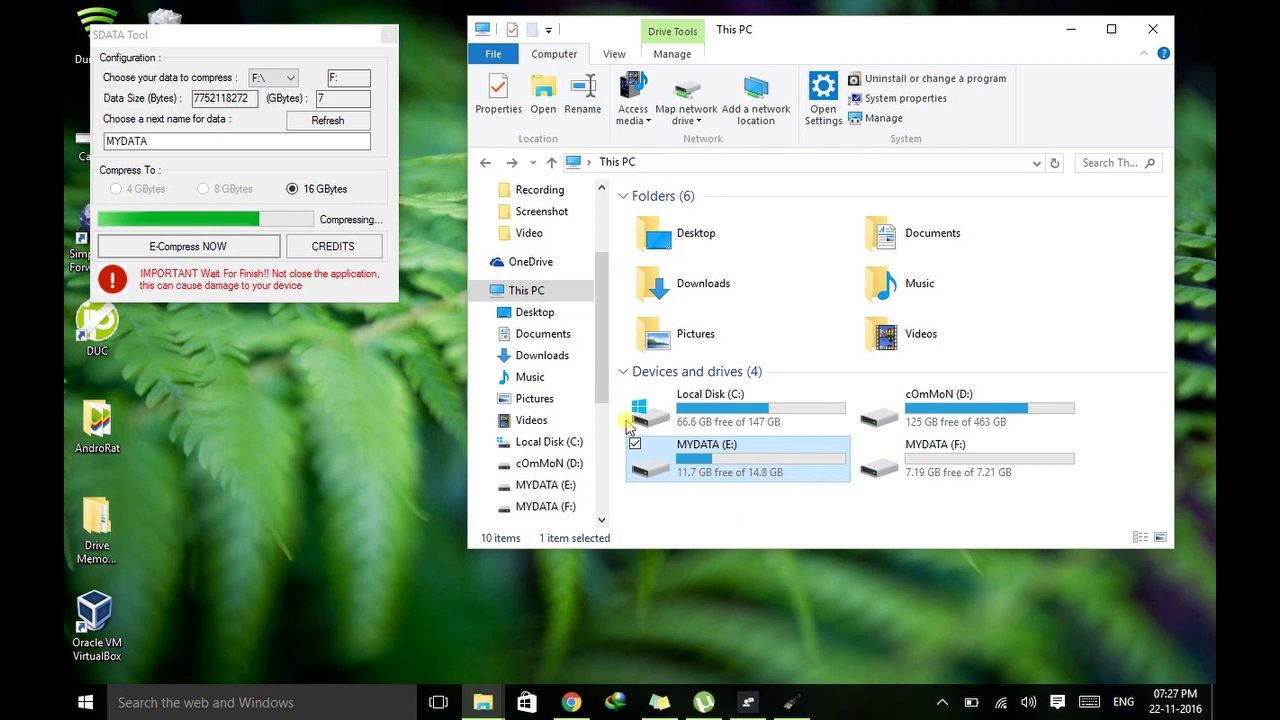
left_click(350, 176)
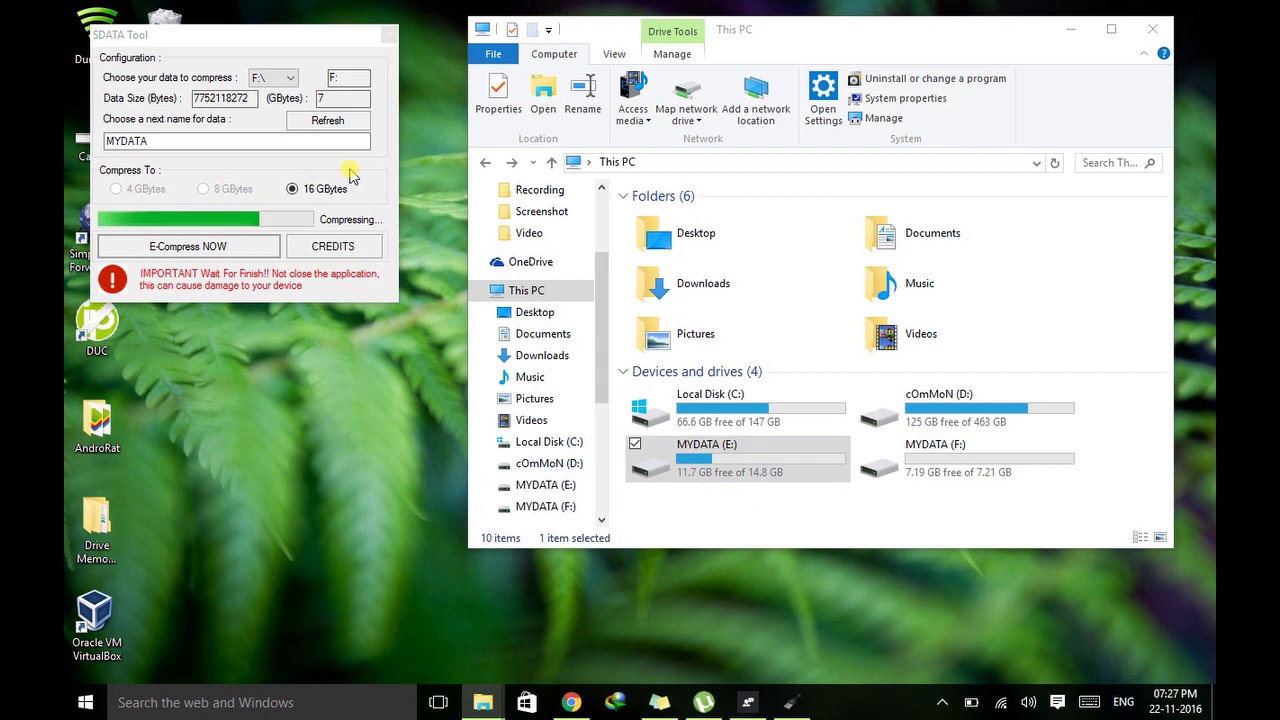
left_click(955, 457)
left_click(952, 424)
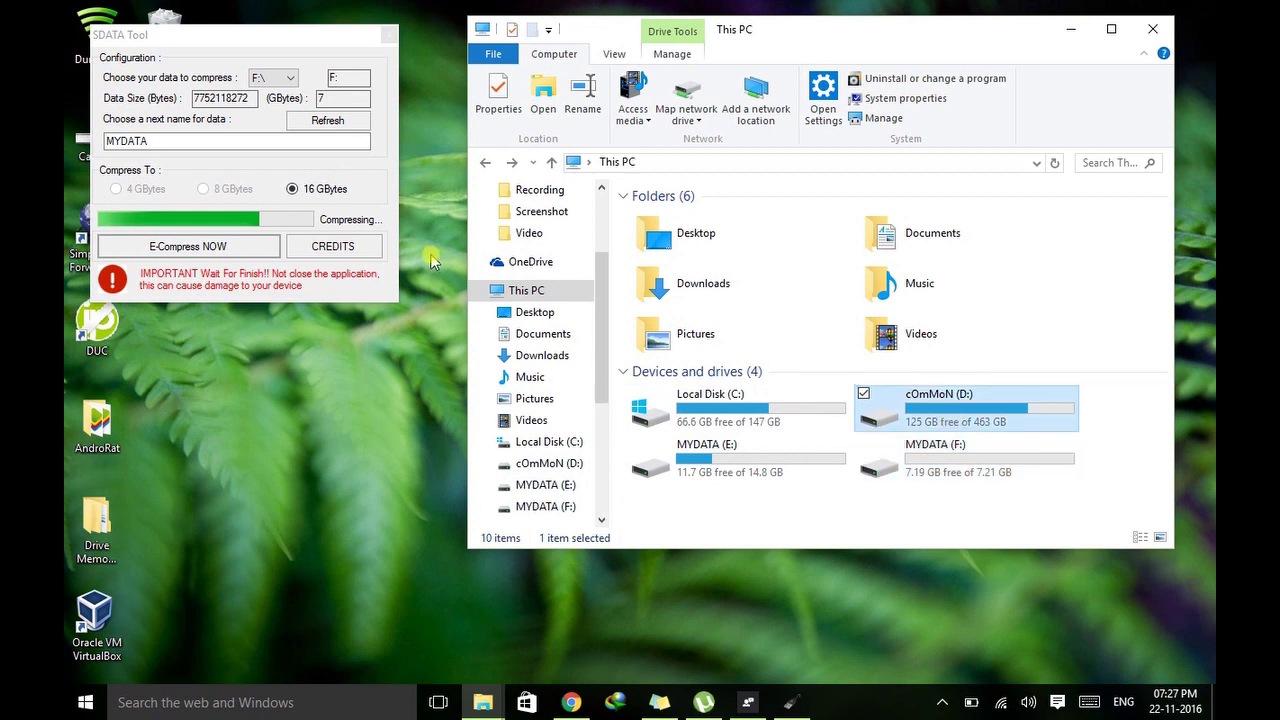
left_click(372, 176)
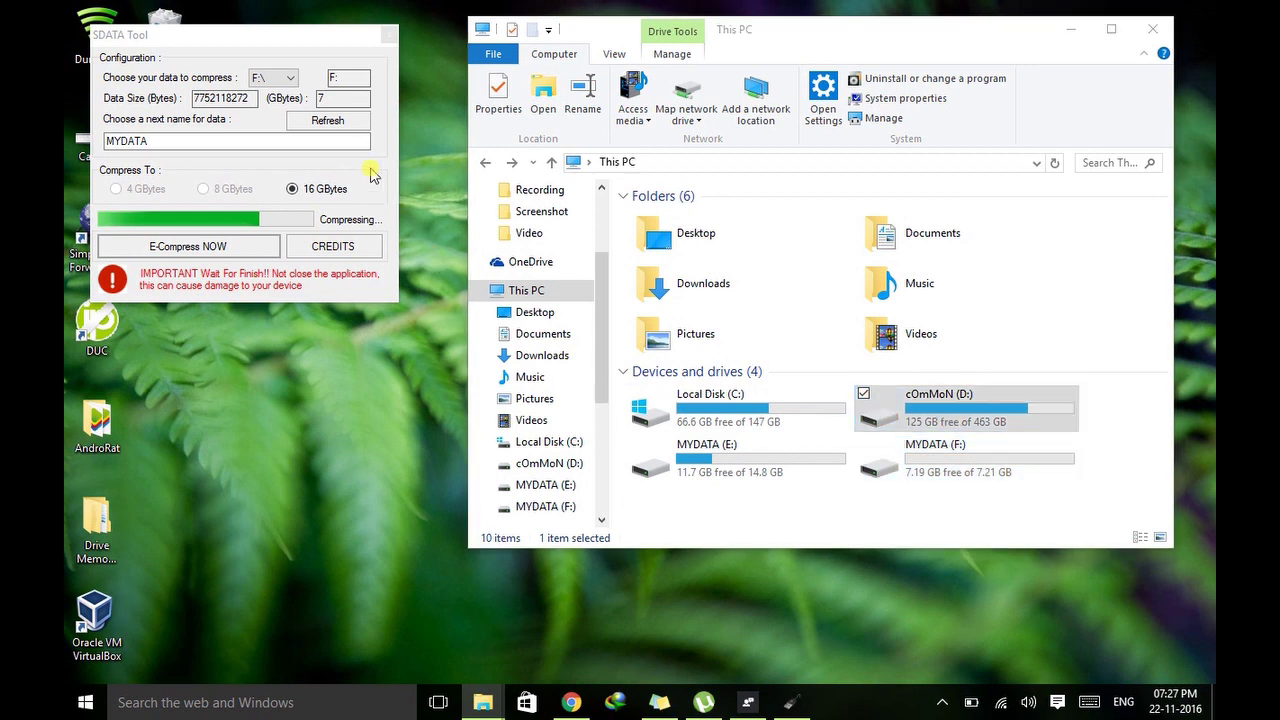
left_click(322, 408)
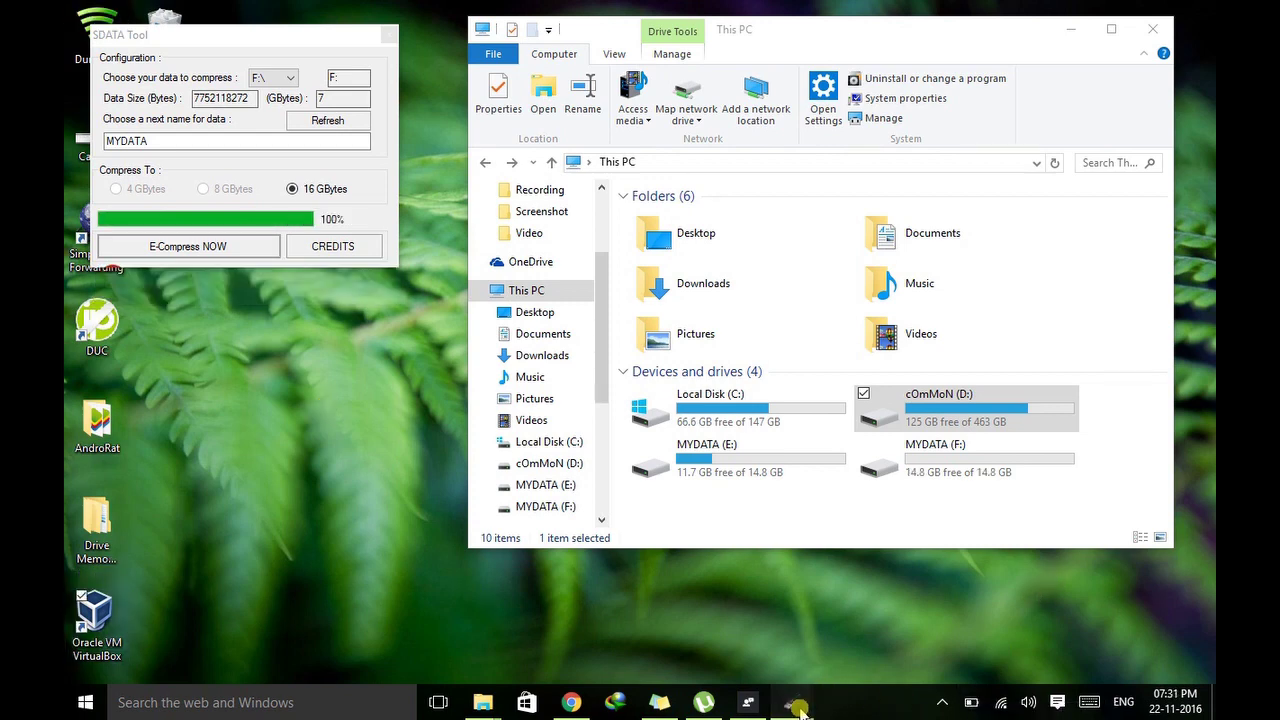
Step: Bring SDATA Tool's completion message to the front and dismiss it
mouse_move(795, 700)
left_click(850, 650)
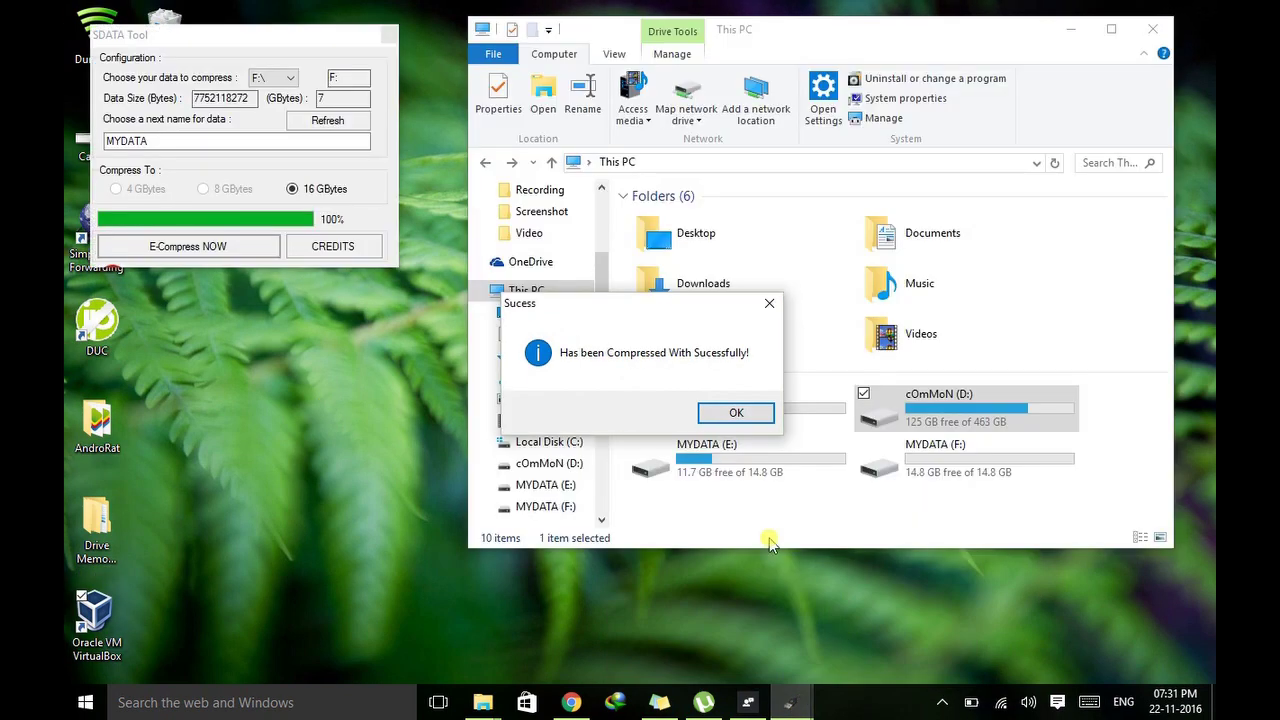
left_click(748, 420)
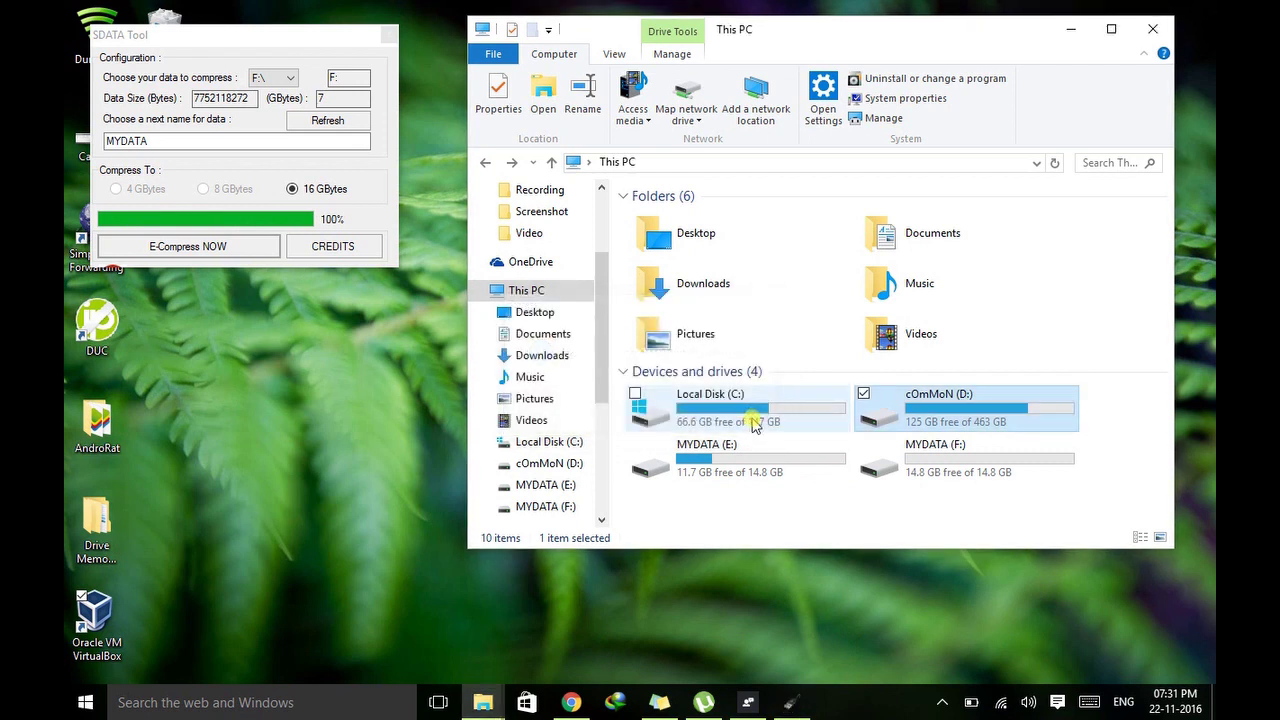
Step: Check the used space, free space and capacity of MYDATA (F:) in its properties, and cancel the dialog
left_click(894, 492)
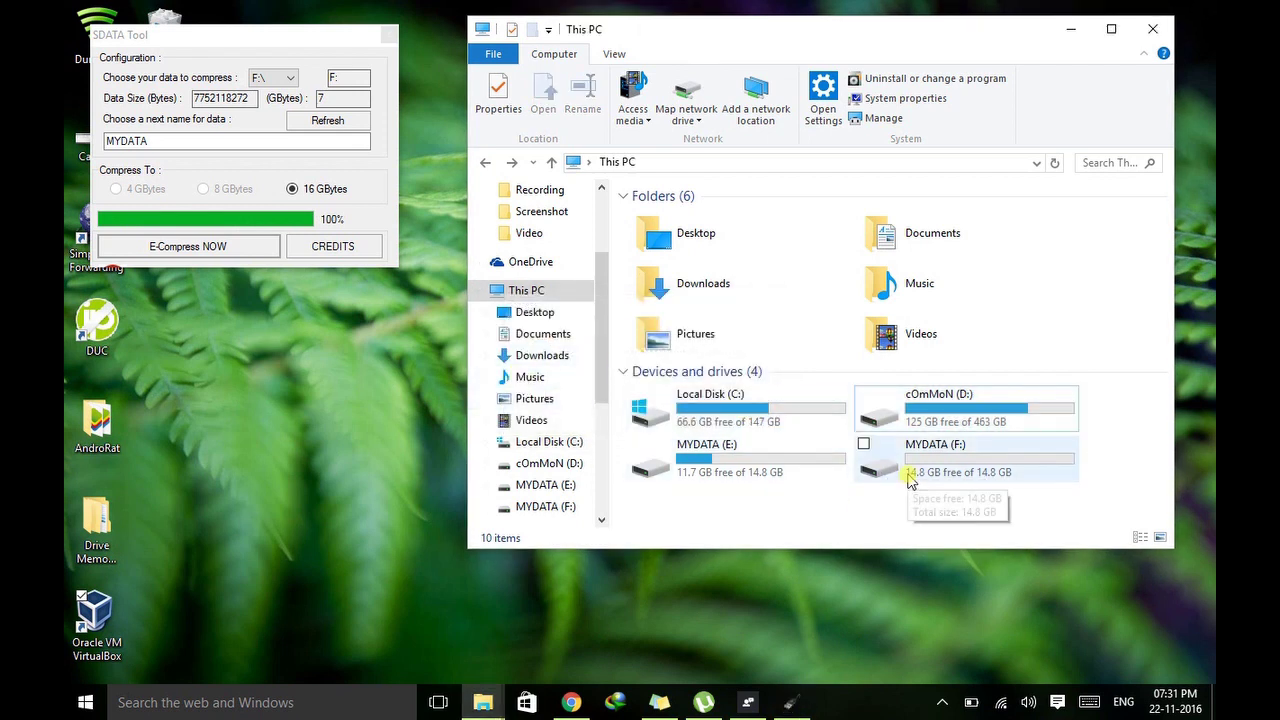
left_click(912, 478)
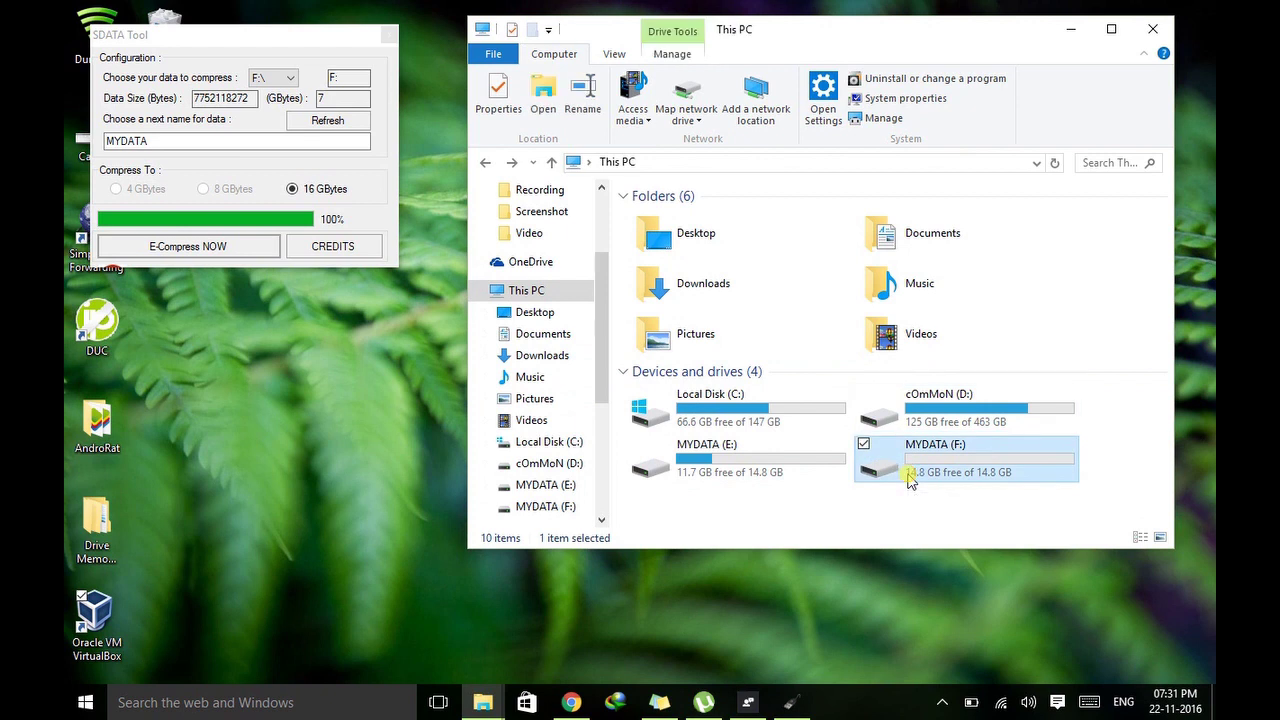
right_click(995, 468)
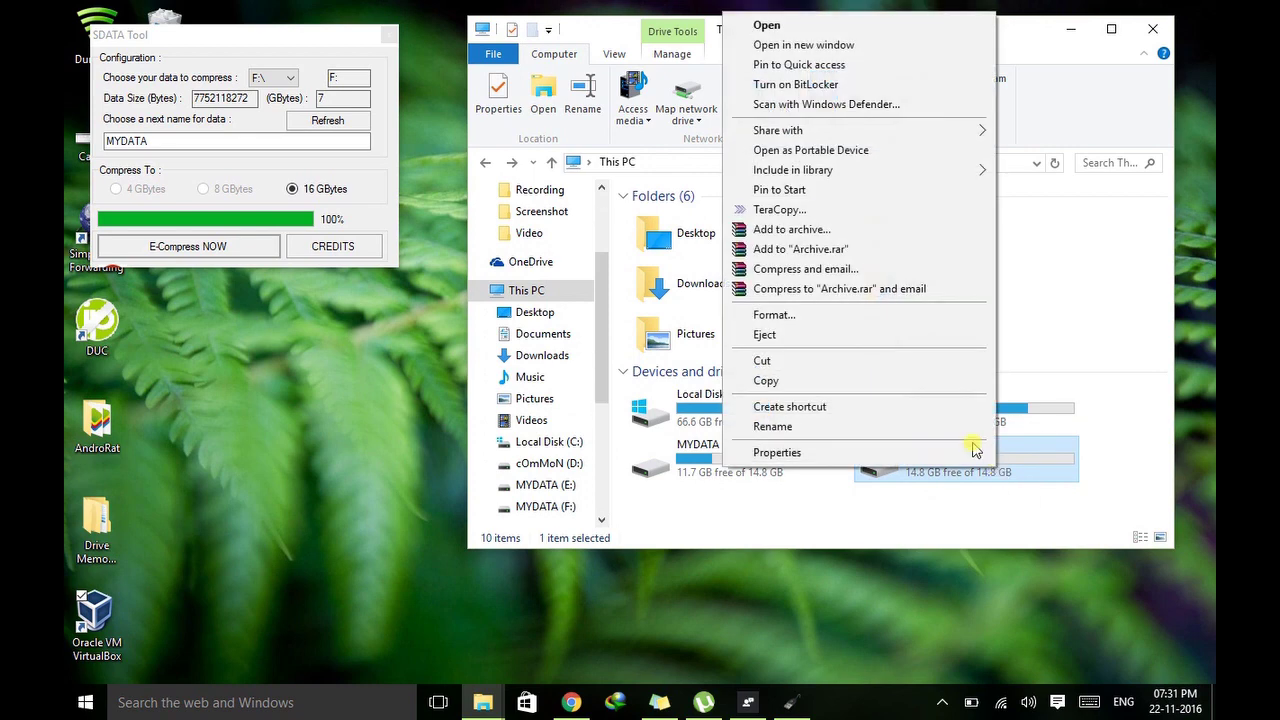
left_click(973, 453)
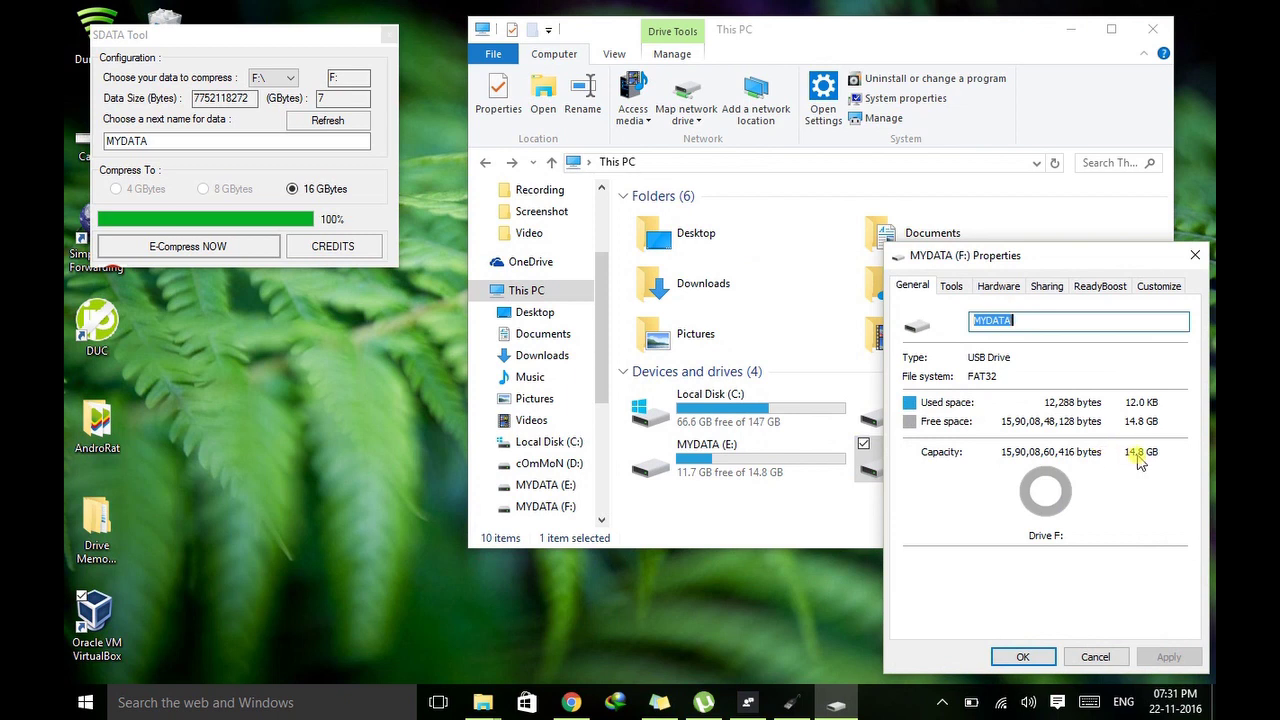
left_click(1088, 656)
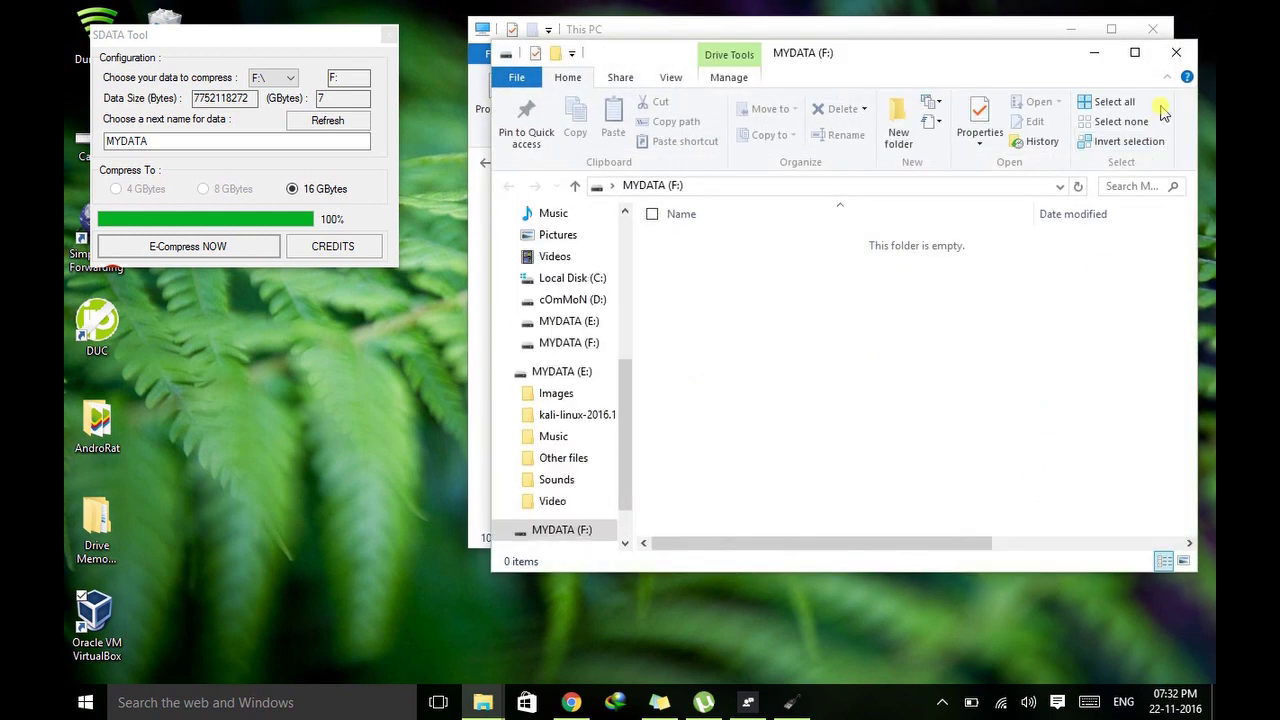
Step: Close the MYDATA (F:) folder window and check the drive's free space and total size in This PC
left_click(1176, 52)
left_click(968, 478)
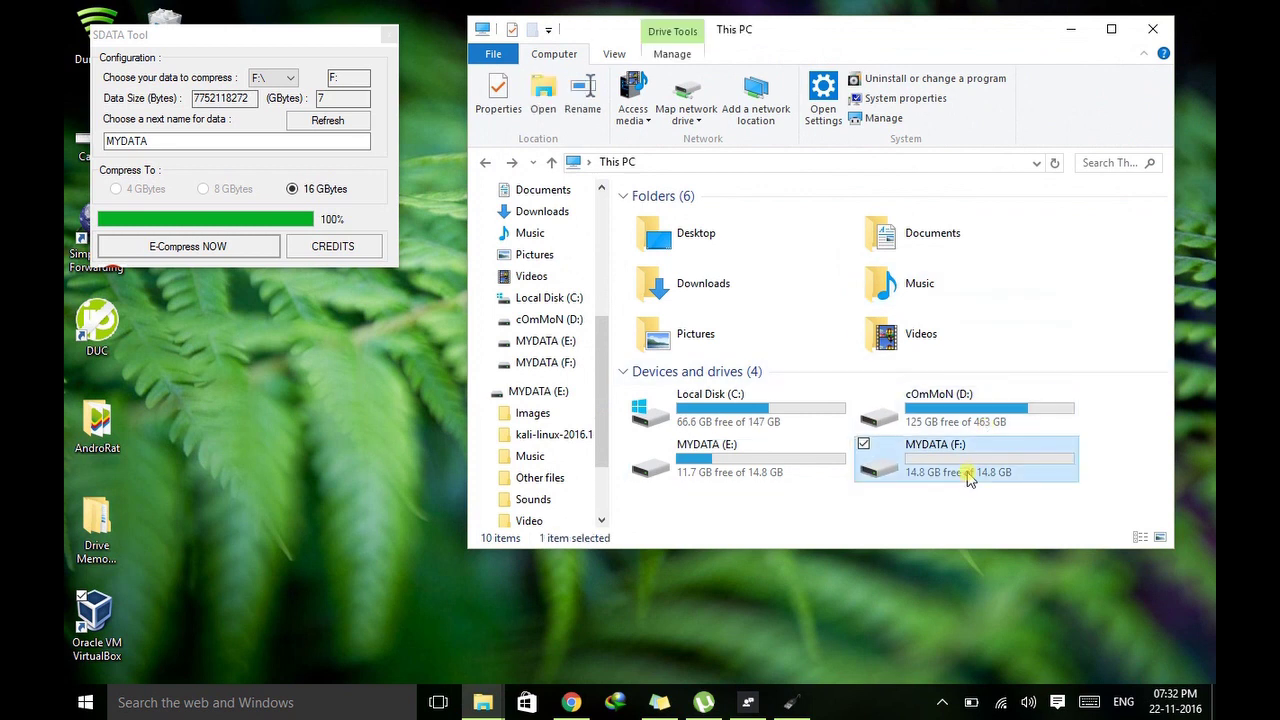
left_click(972, 508)
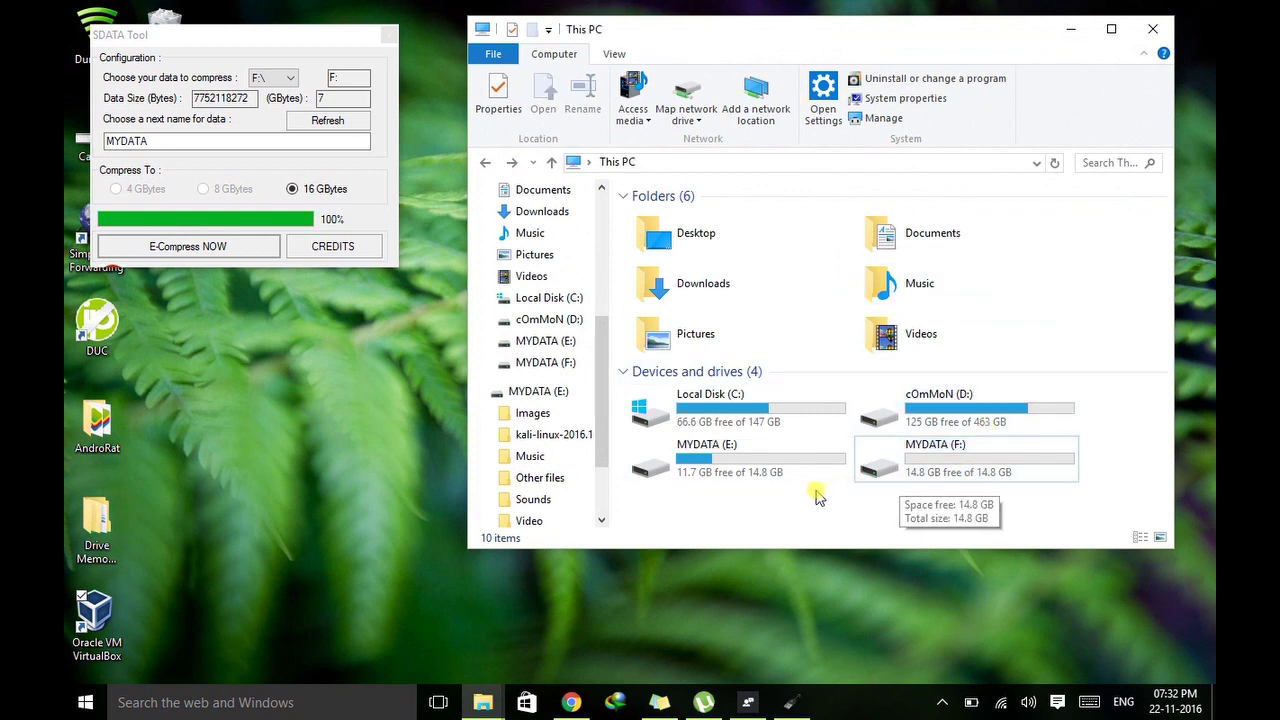
mouse_move(818, 490)
left_mouse_down()
mouse_move(820, 432)
mouse_move(816, 489)
left_mouse_up()
left_click(815, 520)
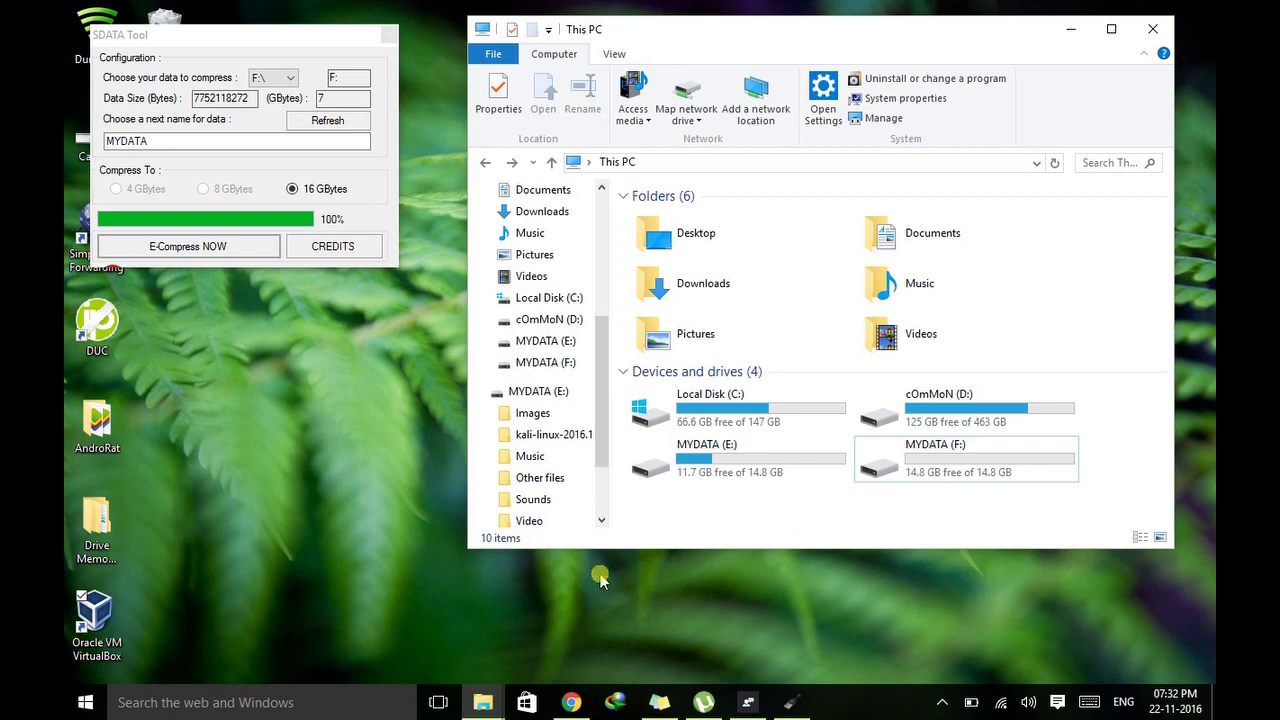
left_click(455, 595)
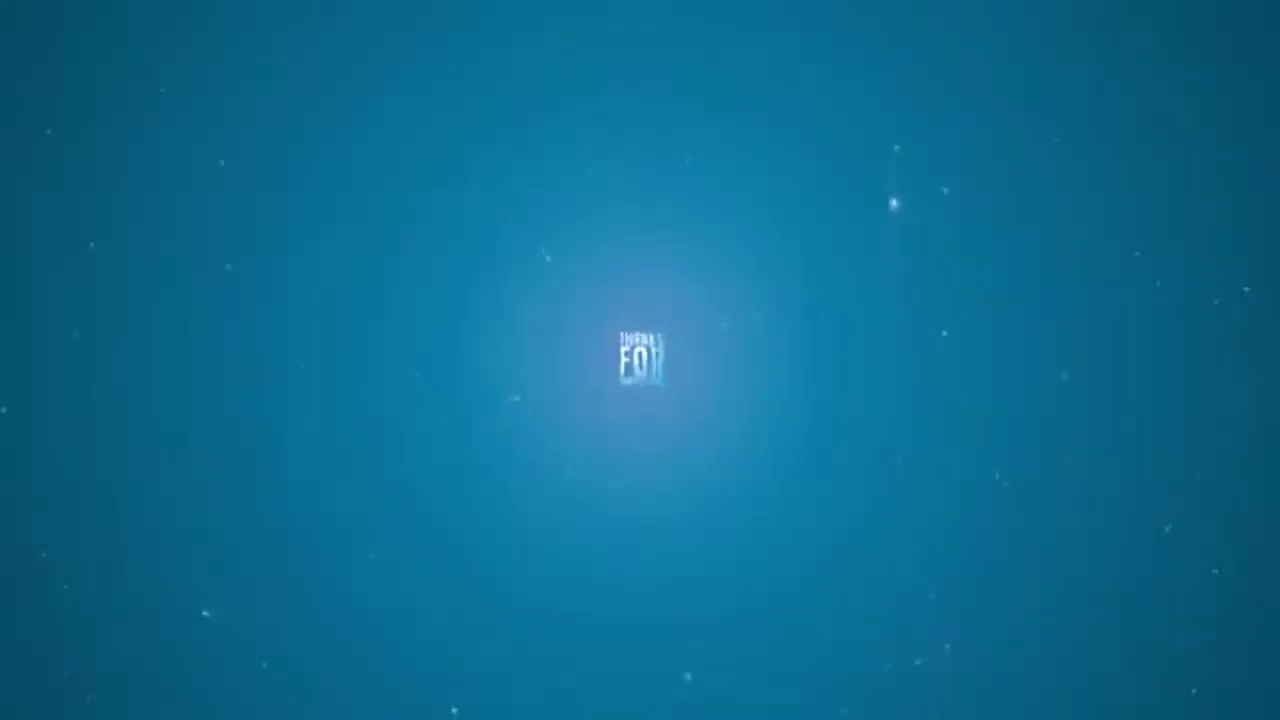